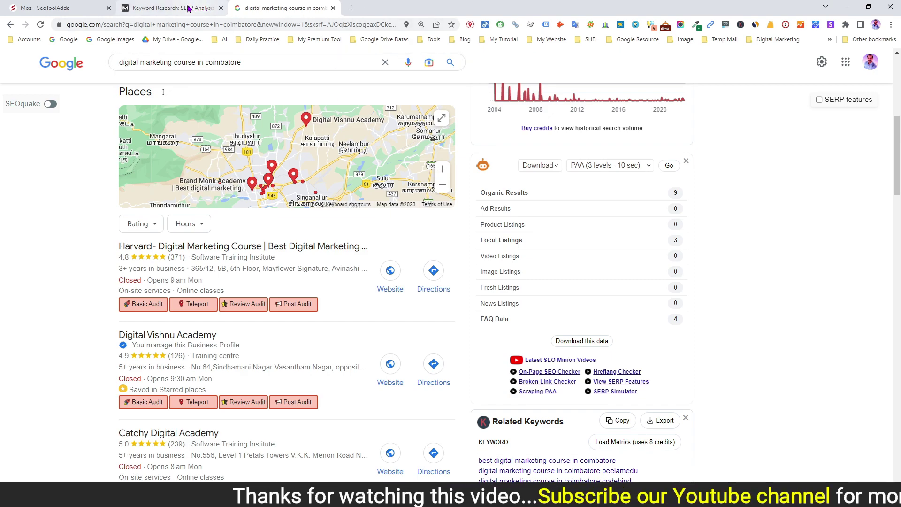
Switch to the Moz Keyword Research page and open the SERP Analysis tool under Explore by Keyword.
{"action": "left_click", "coordinate": [189, 8]}
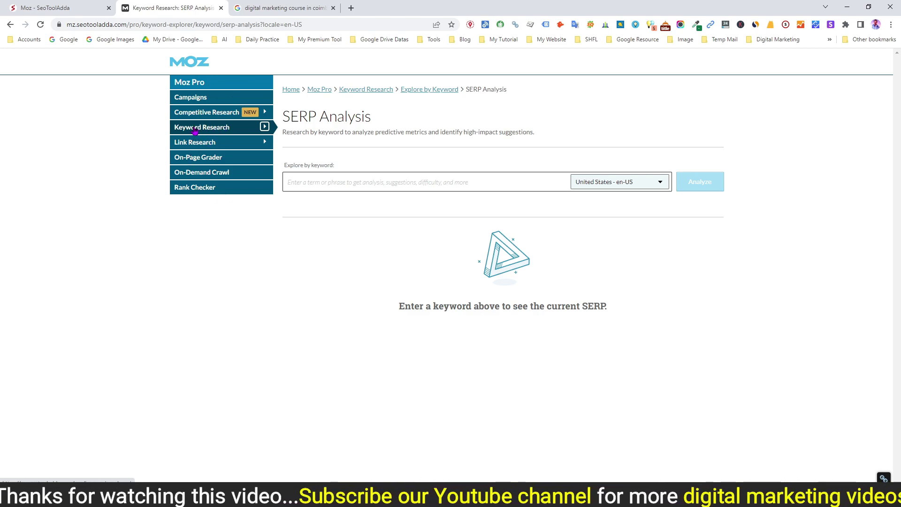
{"action": "left_click", "coordinate": [247, 132]}
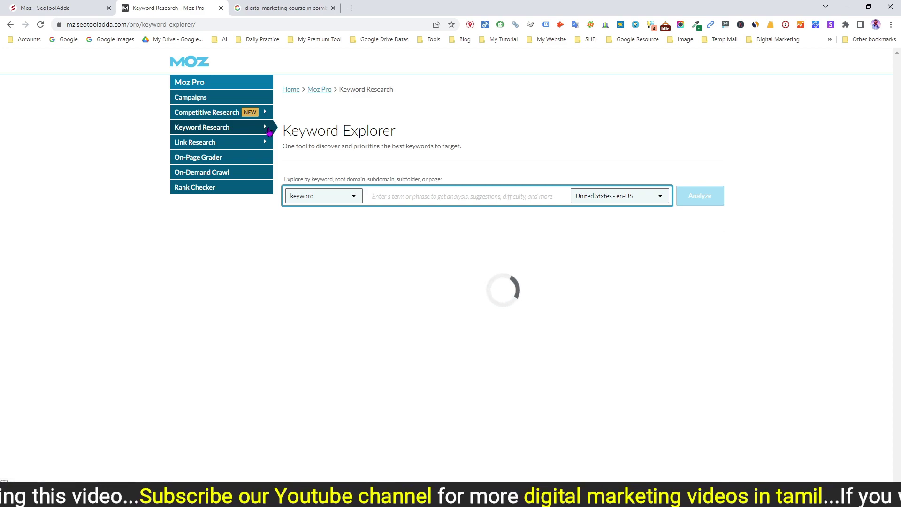
{"action": "left_click", "coordinate": [265, 127]}
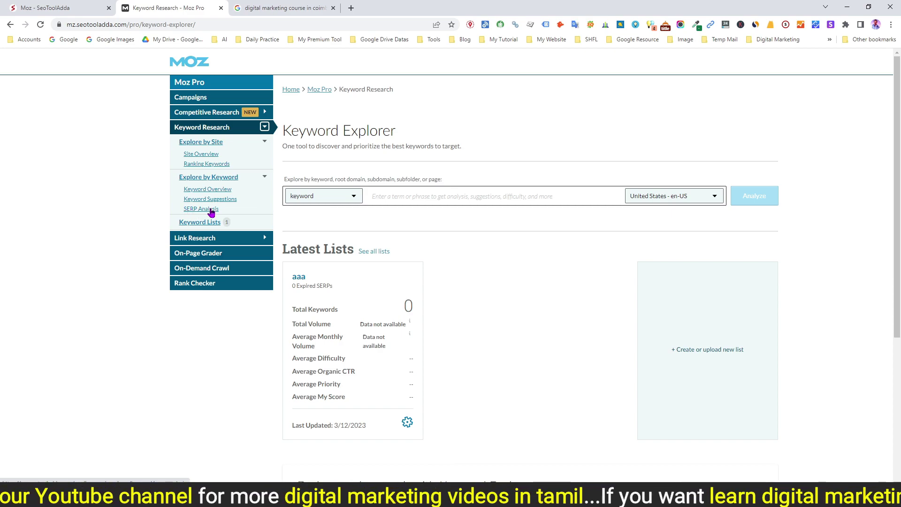
{"action": "left_click", "coordinate": [204, 211]}
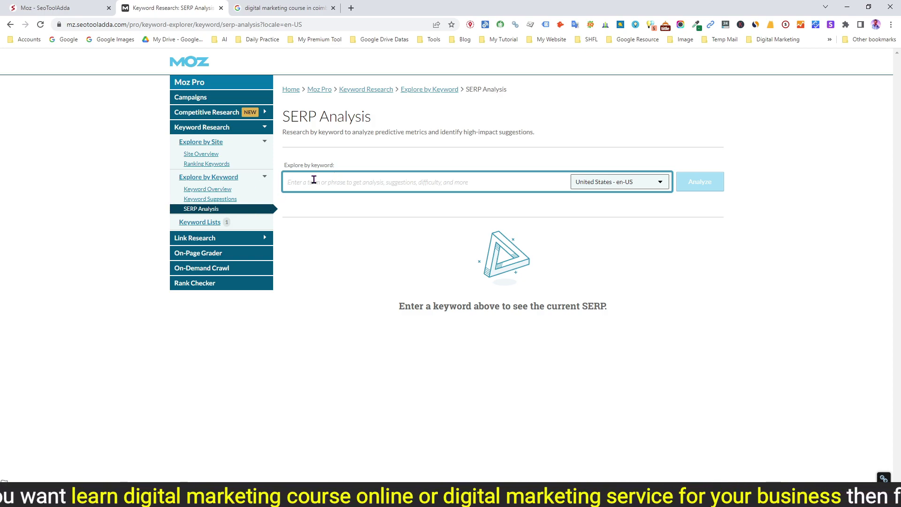
Run a SERP analysis for "digital marketing course in coimbatore" with the locale set to India - en-IN.
{"action": "type", "text": "digital marketing course"}
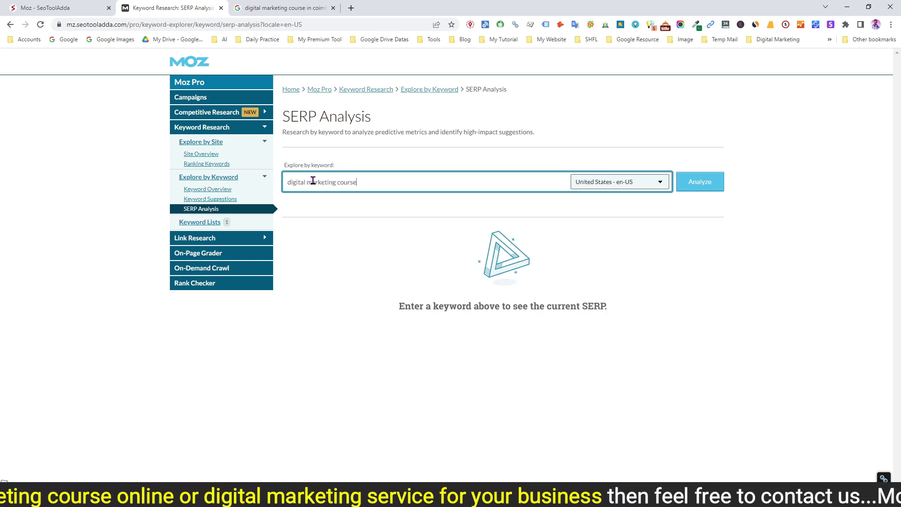
{"action": "type", "text": " in coimbatore"}
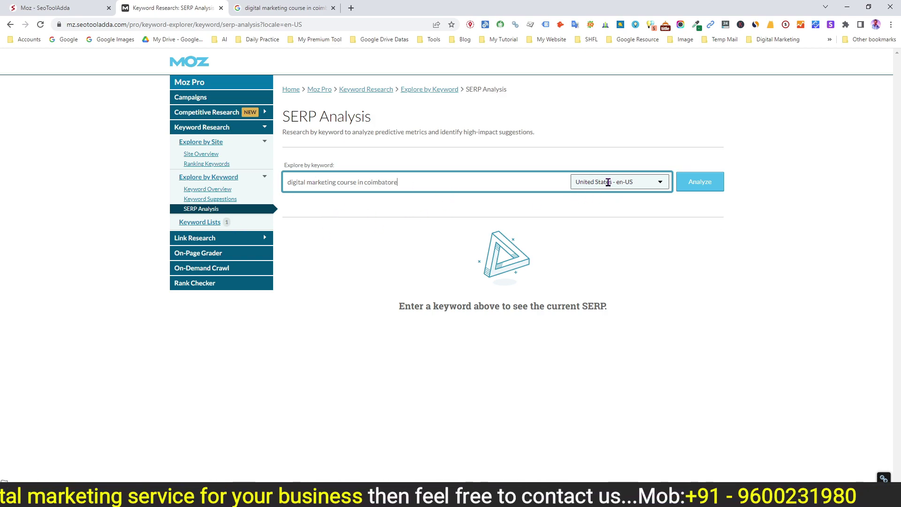
{"action": "left_click", "coordinate": [662, 186]}
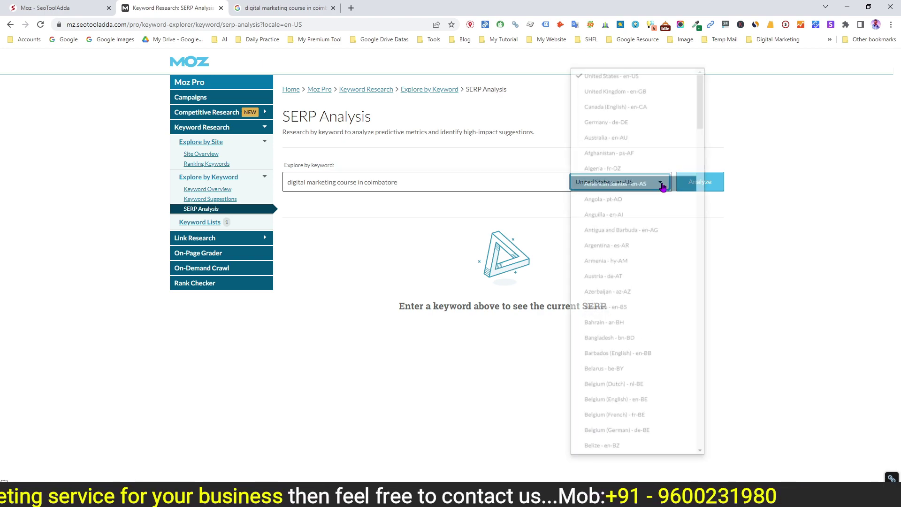
{"action": "scroll", "coordinate": [663, 256], "scroll_direction": "down", "scroll_amount": 8}
{"action": "scroll", "coordinate": [662, 257], "scroll_direction": "down", "scroll_amount": 8}
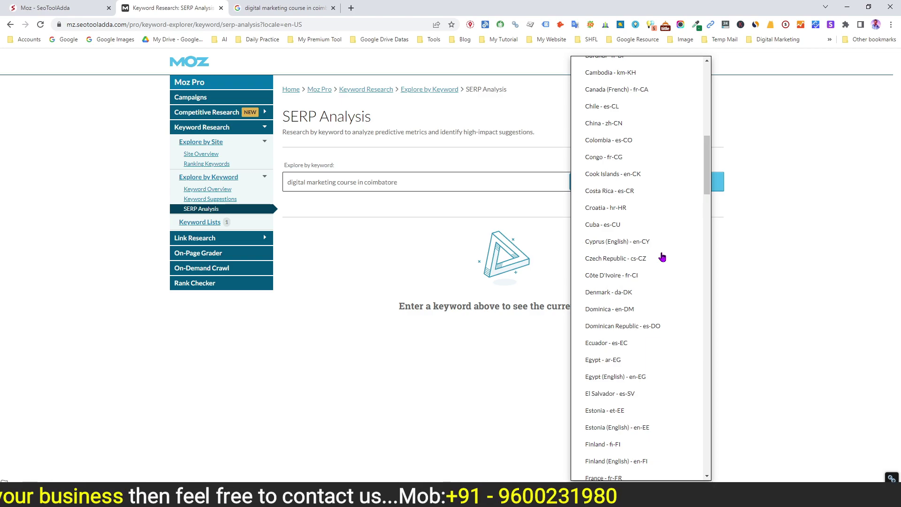
{"action": "scroll", "coordinate": [662, 257], "scroll_direction": "down", "scroll_amount": 3}
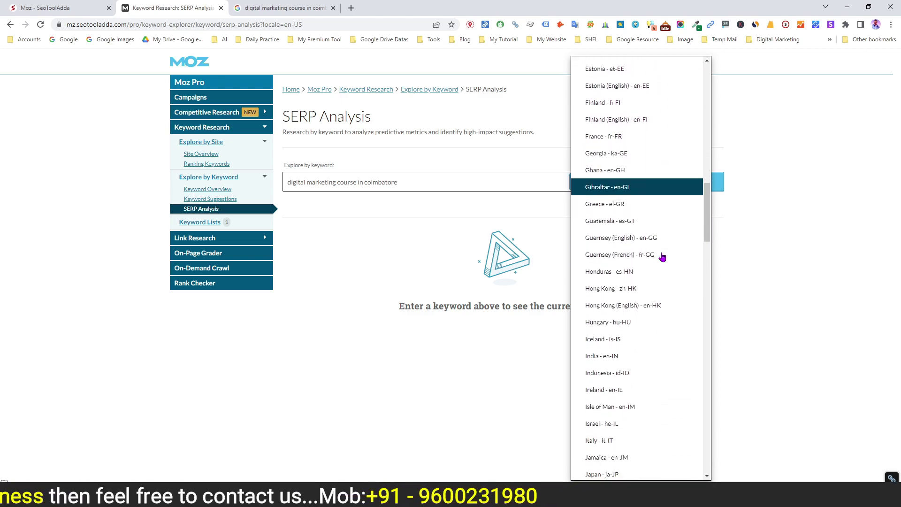
{"action": "left_click", "coordinate": [606, 281]}
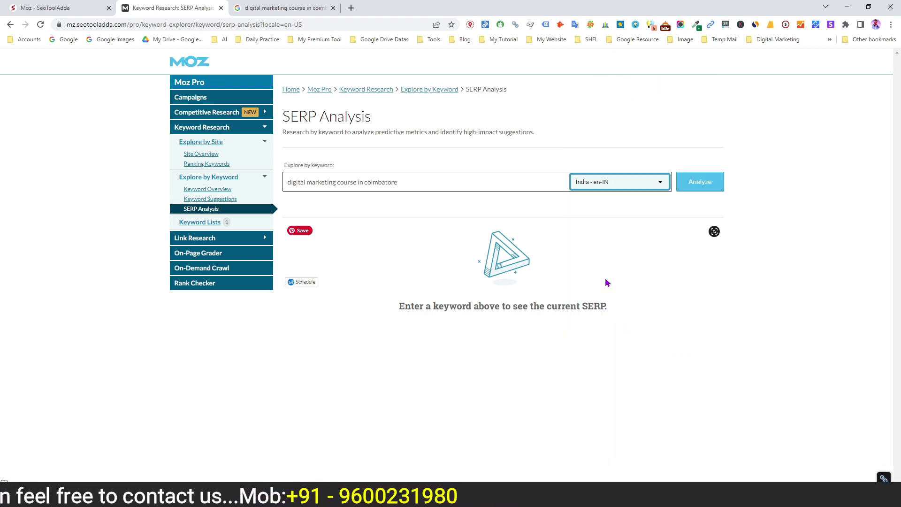
{"action": "left_click", "coordinate": [706, 188]}
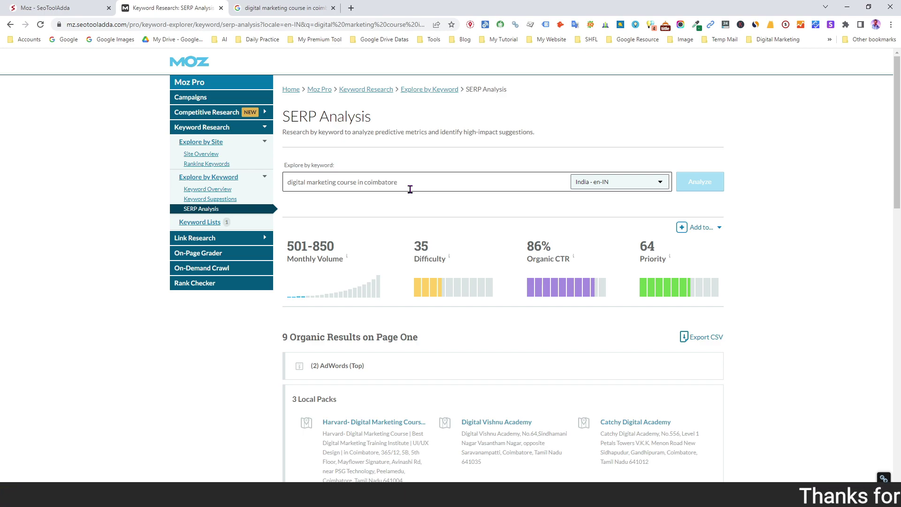
Review the page-one results for the keyword, along with its monthly volume, difficulty, organic CTR and priority metrics.
{"action": "scroll", "coordinate": [770, 241], "scroll_direction": "down", "scroll_amount": 4}
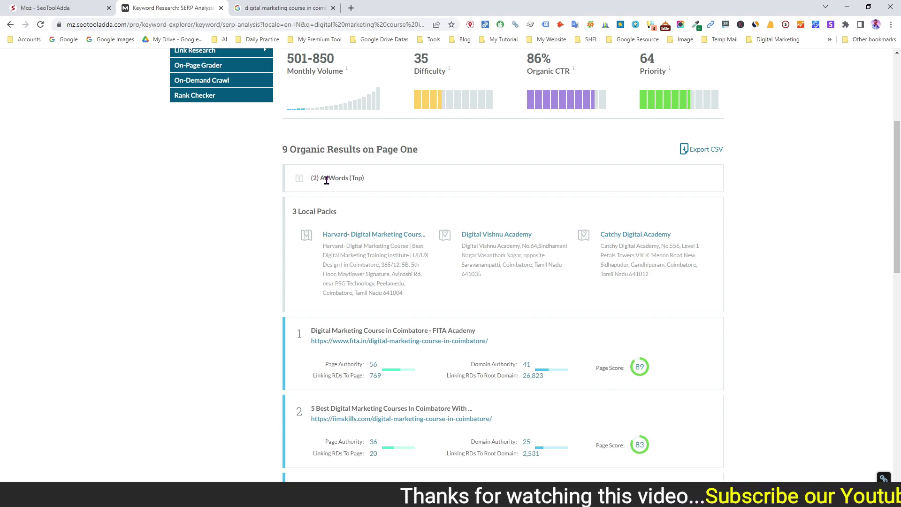
{"action": "left_click_drag", "start_coordinate": [899, 193], "coordinate": [900, 424]}
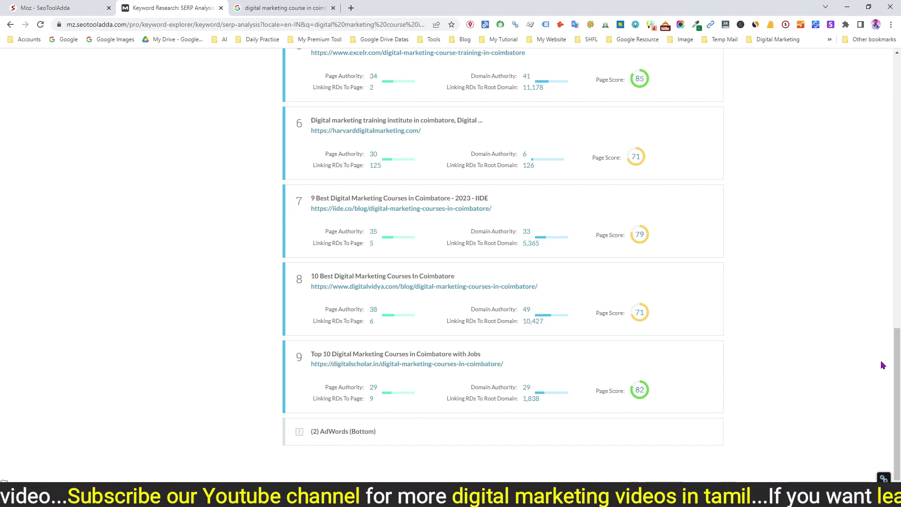
{"action": "left_click_drag", "start_coordinate": [898, 371], "coordinate": [897, 186]}
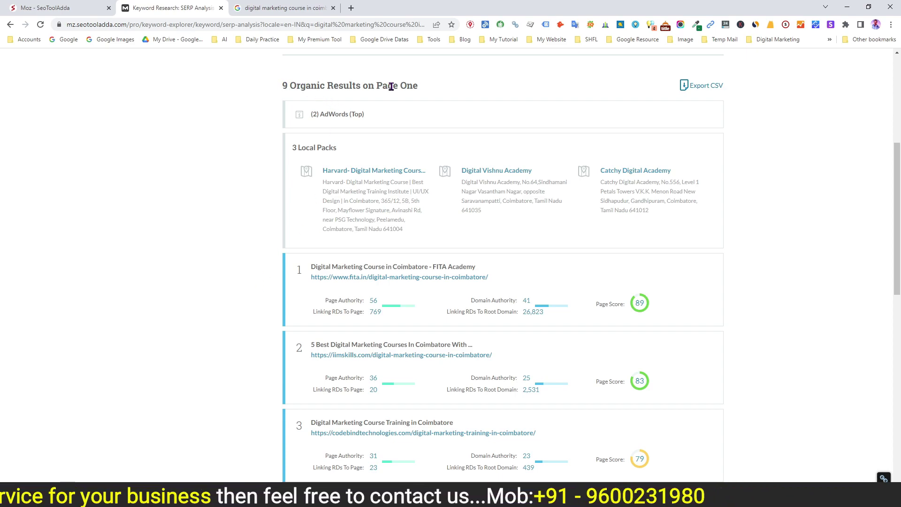
{"action": "scroll", "coordinate": [768, 296], "scroll_direction": "up", "scroll_amount": 4}
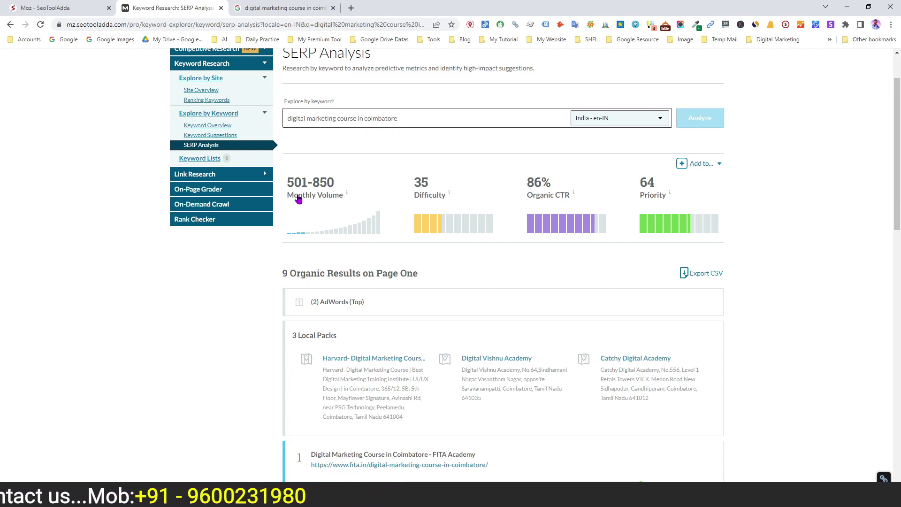
{"action": "mouse_move", "coordinate": [311, 199]}
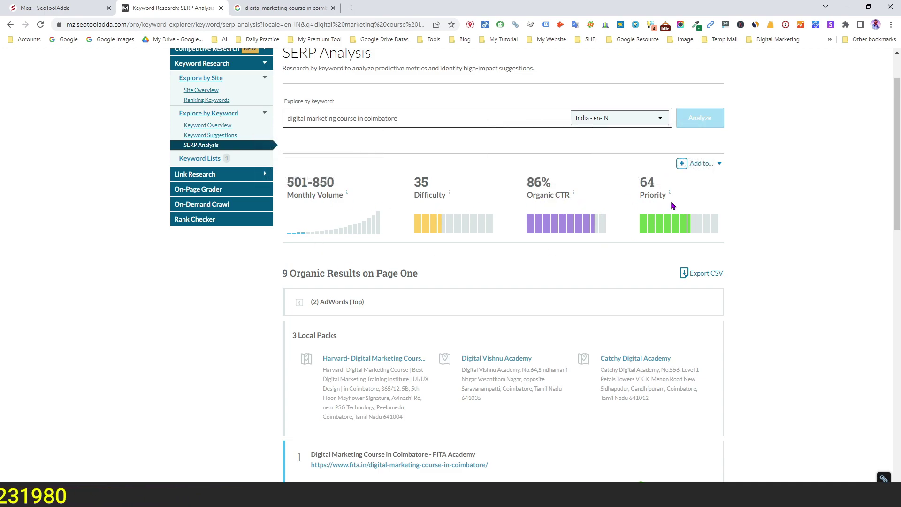
Compare the page authority, domain authority, linking root domains and page scores of the ranked organic results.
{"action": "scroll", "coordinate": [804, 226], "scroll_direction": "down", "scroll_amount": 5}
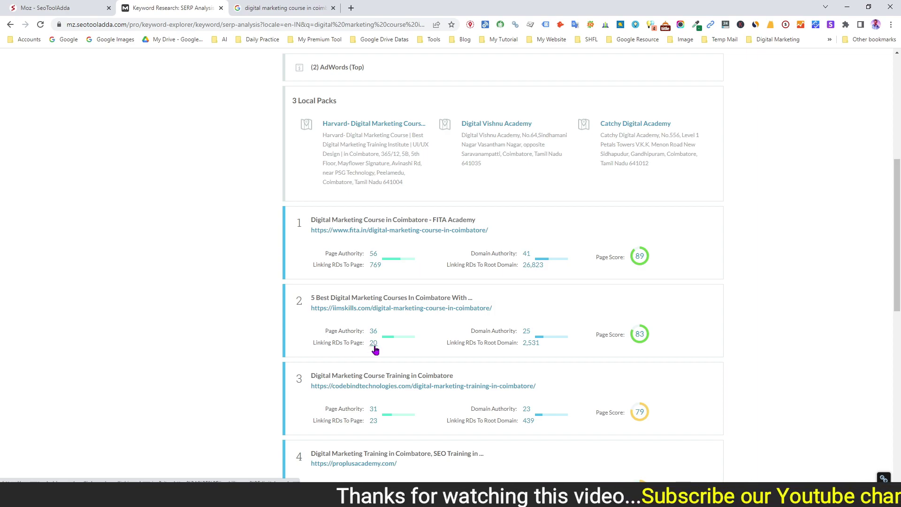
{"action": "scroll", "coordinate": [376, 357], "scroll_direction": "down", "scroll_amount": 1}
{"action": "scroll", "coordinate": [376, 374], "scroll_direction": "down", "scroll_amount": 2}
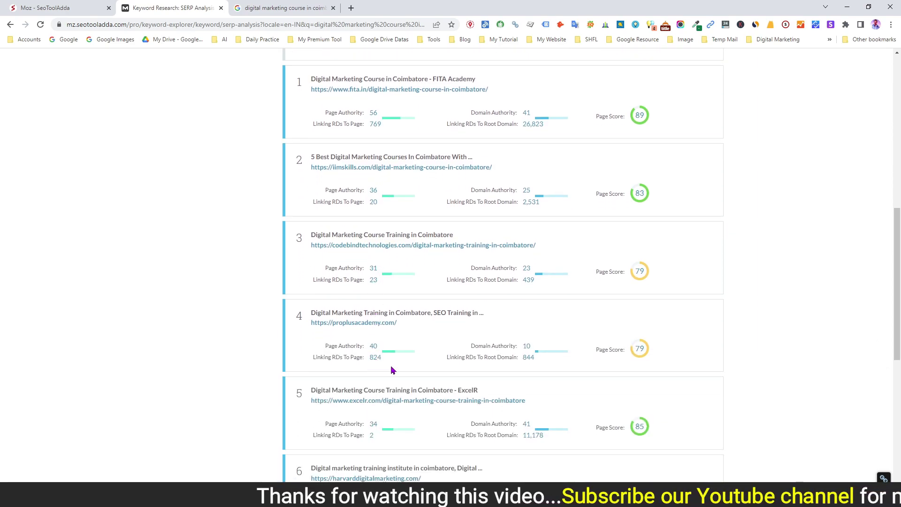
{"action": "scroll", "coordinate": [374, 370], "scroll_direction": "down", "scroll_amount": 1}
{"action": "scroll", "coordinate": [373, 393], "scroll_direction": "down", "scroll_amount": 2}
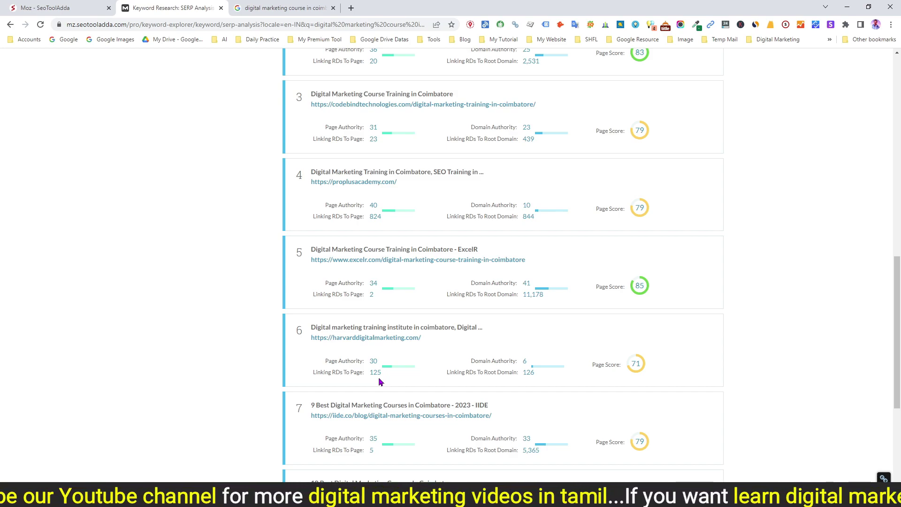
{"action": "scroll", "coordinate": [362, 248], "scroll_direction": "up", "scroll_amount": 3}
{"action": "scroll", "coordinate": [362, 248], "scroll_direction": "up", "scroll_amount": 3}
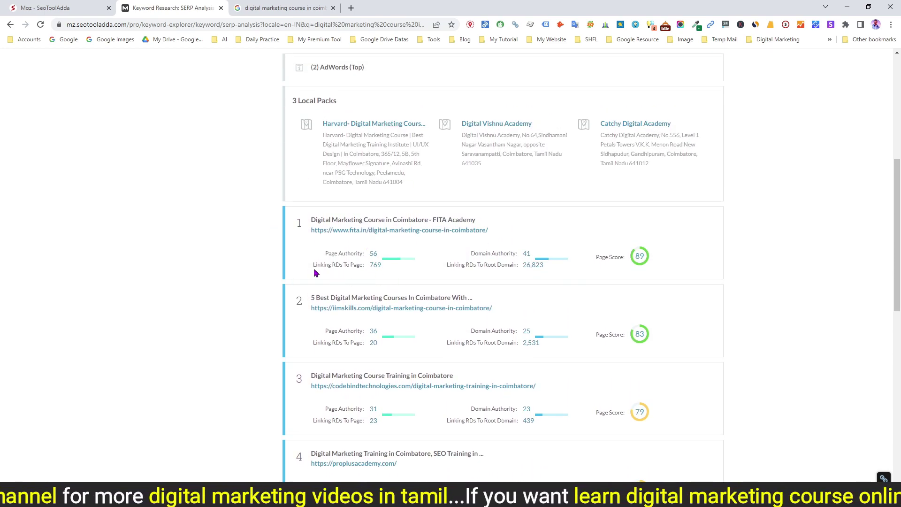
Open the FITA Academy result's Linking RDs To Page, Linking RDs To Root Domain and Page Score links in separate new tabs.
{"action": "right_click", "coordinate": [375, 266]}
{"action": "left_click", "coordinate": [397, 276]}
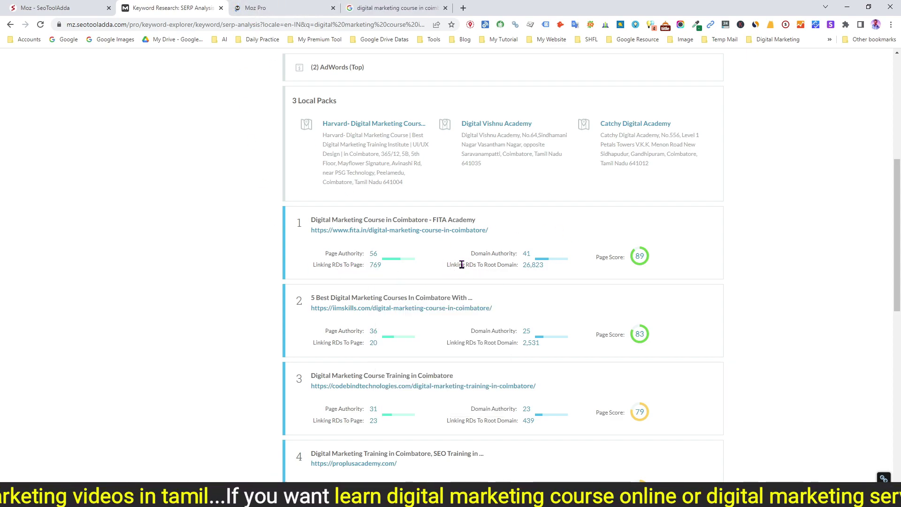
{"action": "right_click", "coordinate": [528, 271]}
{"action": "left_click", "coordinate": [547, 273]}
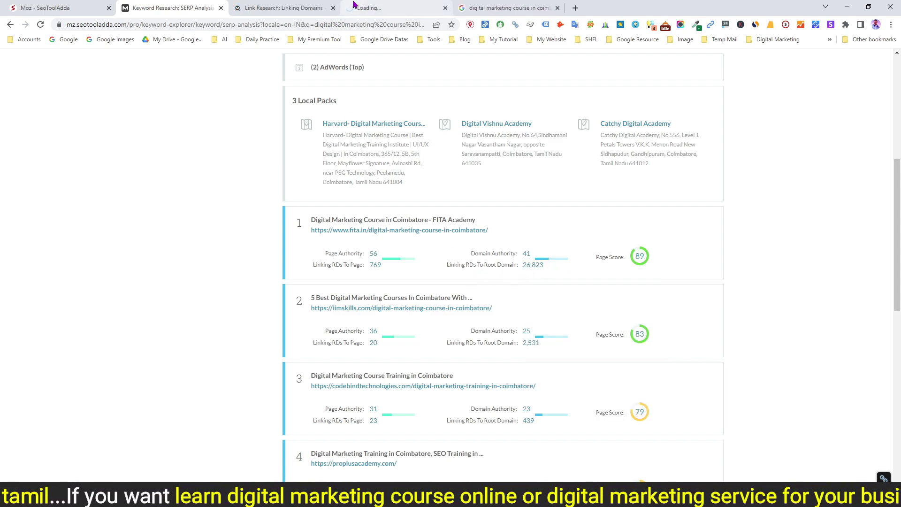
{"action": "right_click", "coordinate": [641, 261]}
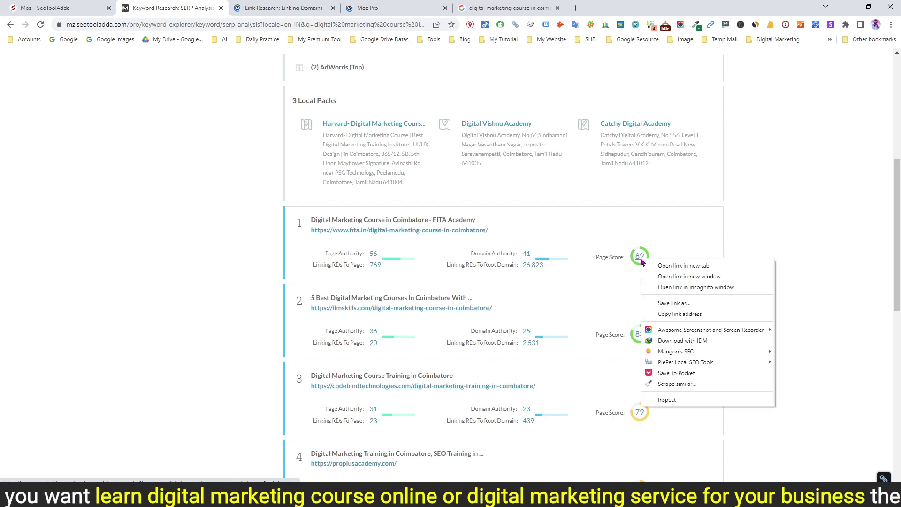
{"action": "left_click", "coordinate": [664, 266]}
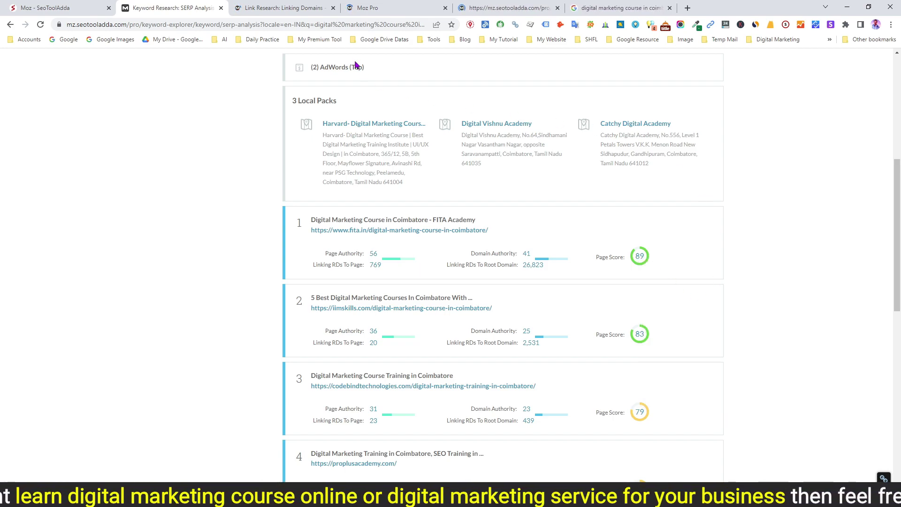
Examine the Linking Domains report for the FITA Academy course page, including each root domain's DA and spam score.
{"action": "left_click", "coordinate": [298, 8]}
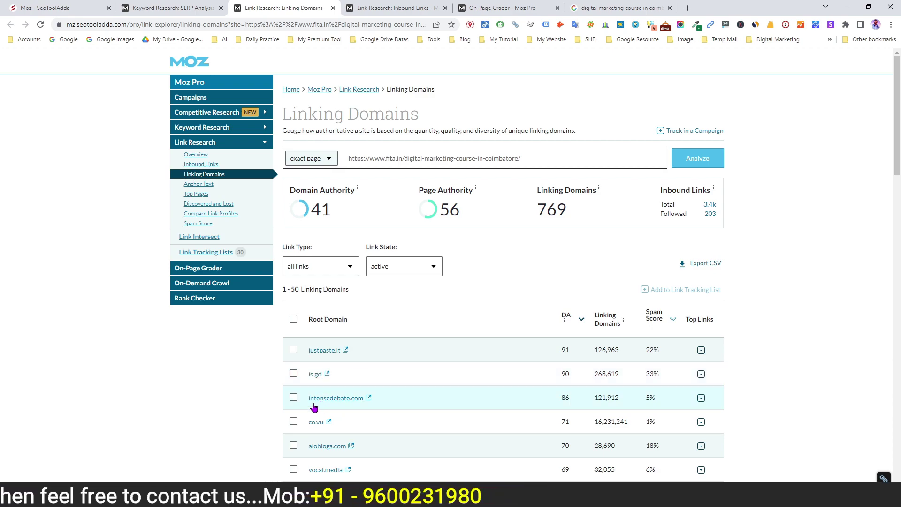
{"action": "scroll", "coordinate": [366, 384], "scroll_direction": "down", "scroll_amount": 3}
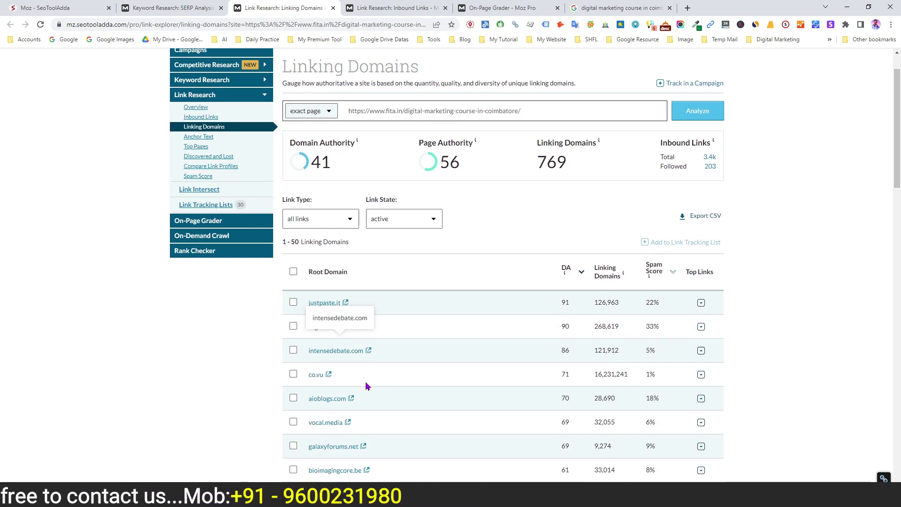
{"action": "scroll", "coordinate": [365, 384], "scroll_direction": "down", "scroll_amount": 1}
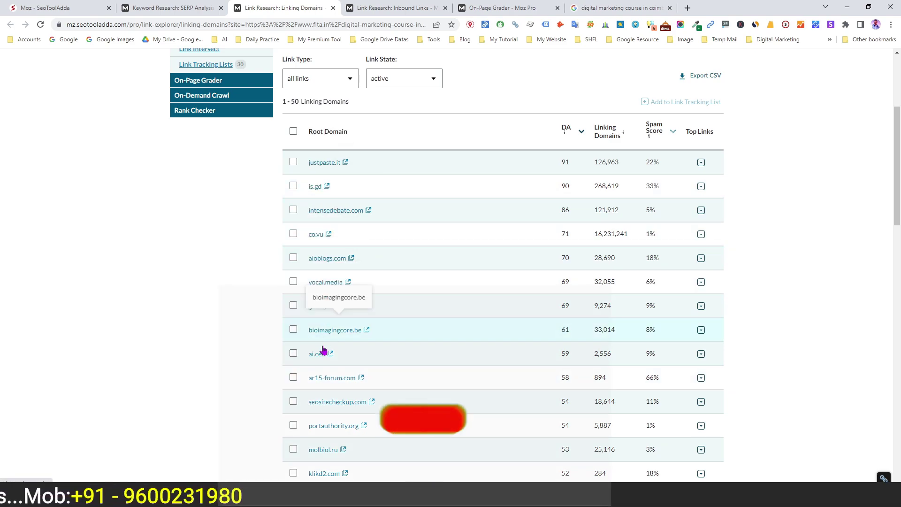
{"action": "scroll", "coordinate": [396, 362], "scroll_direction": "up", "scroll_amount": 3}
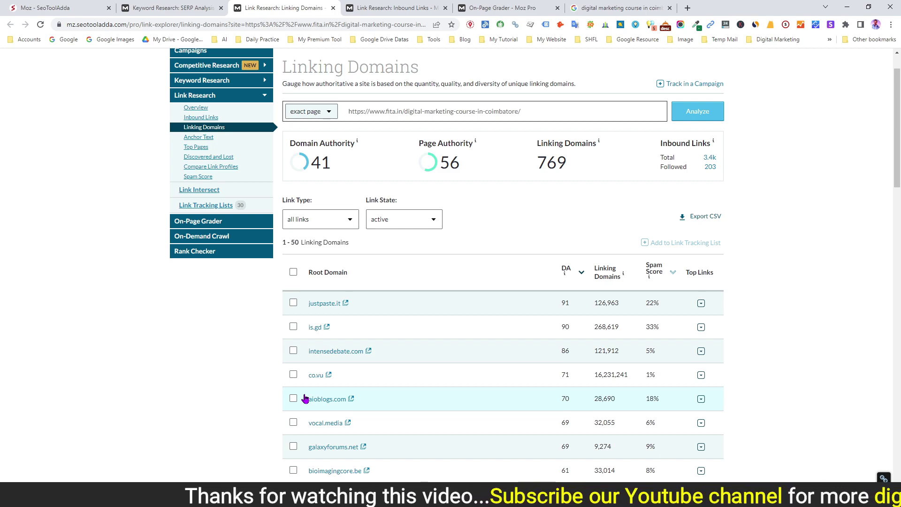
Compare the course page's linking domains under the follow and nofollow link types, finishing with the follow filter.
{"action": "left_click", "coordinate": [318, 220]}
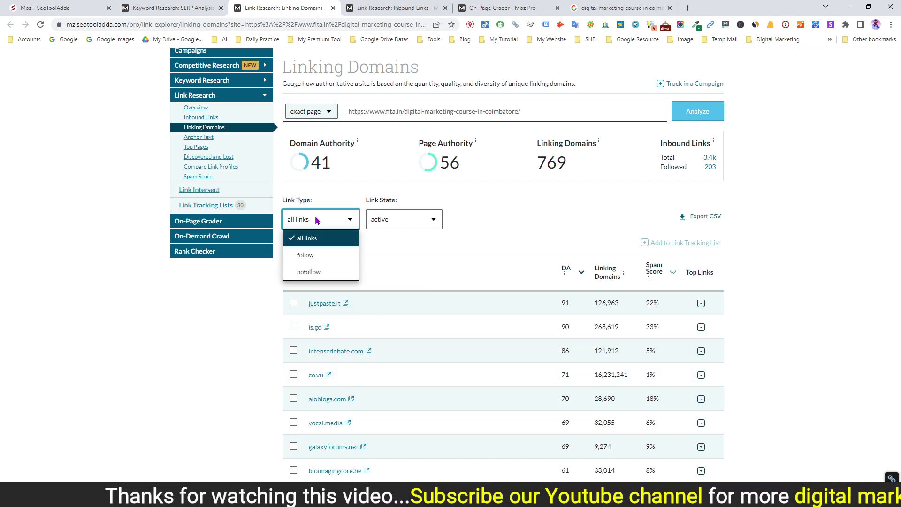
{"action": "left_click", "coordinate": [306, 255]}
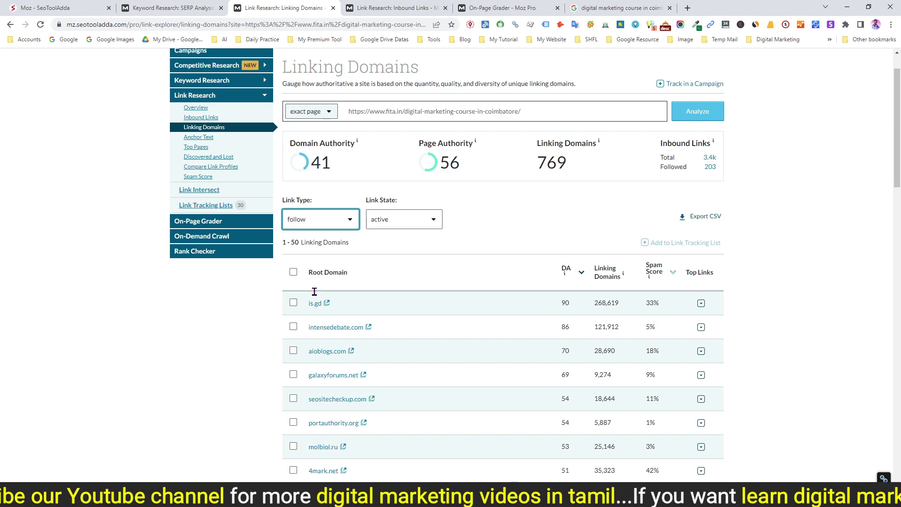
{"action": "left_click", "coordinate": [325, 224]}
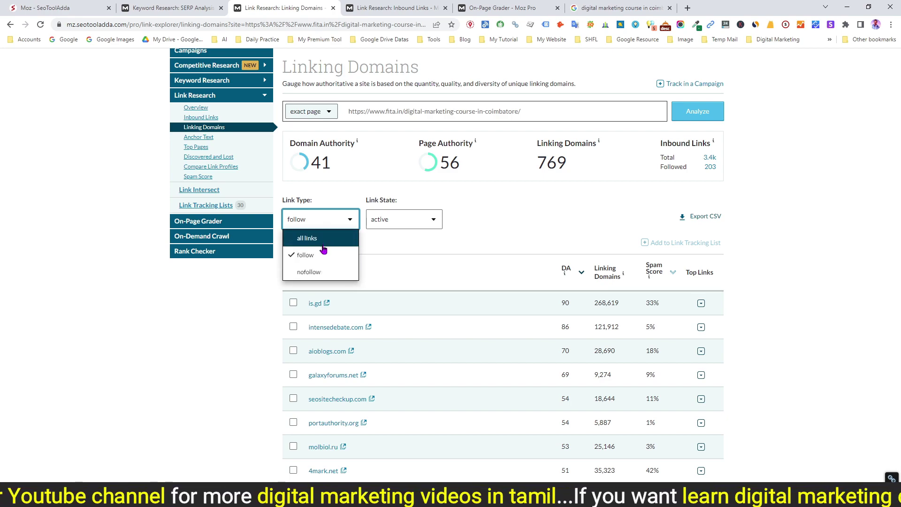
{"action": "left_click", "coordinate": [320, 273]}
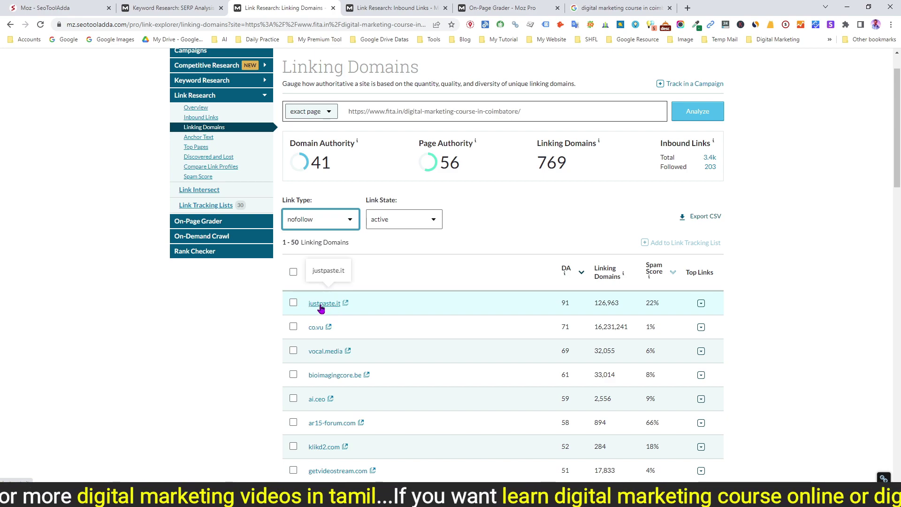
{"action": "left_click", "coordinate": [316, 221]}
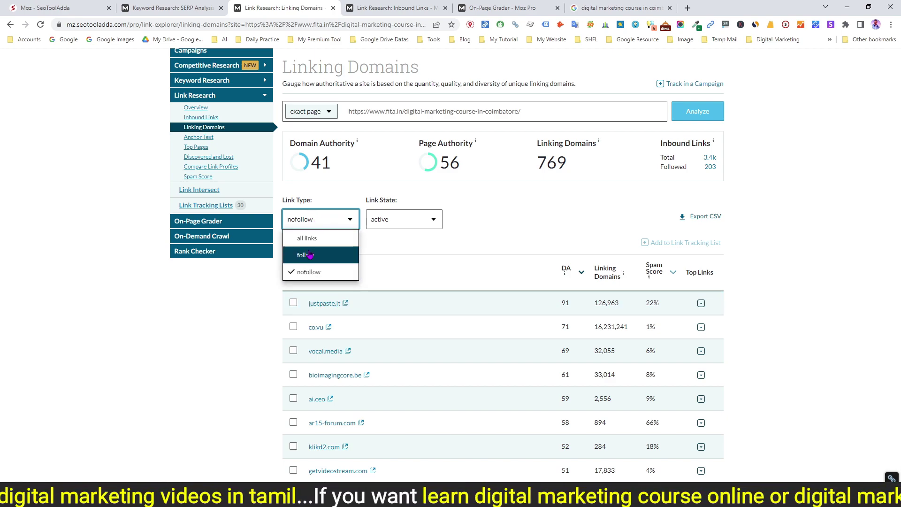
{"action": "left_click", "coordinate": [310, 255]}
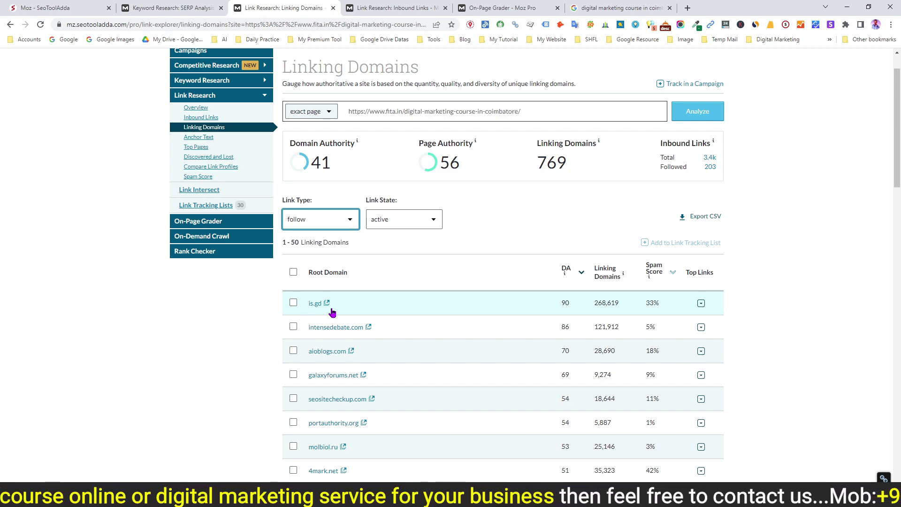
Reset the link type to all links and set the link state to lost for the linking domains.
{"action": "left_click", "coordinate": [328, 219]}
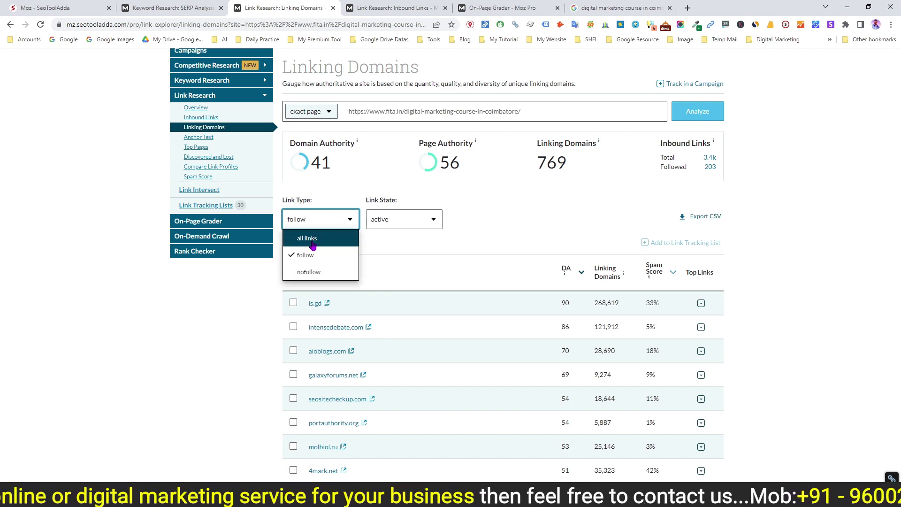
{"action": "left_click", "coordinate": [313, 245]}
{"action": "left_click", "coordinate": [408, 224]}
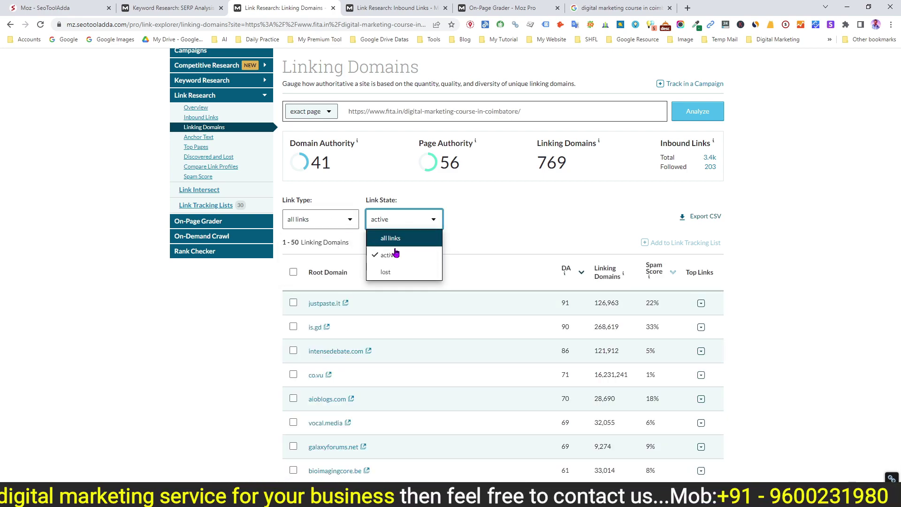
{"action": "left_click", "coordinate": [386, 272]}
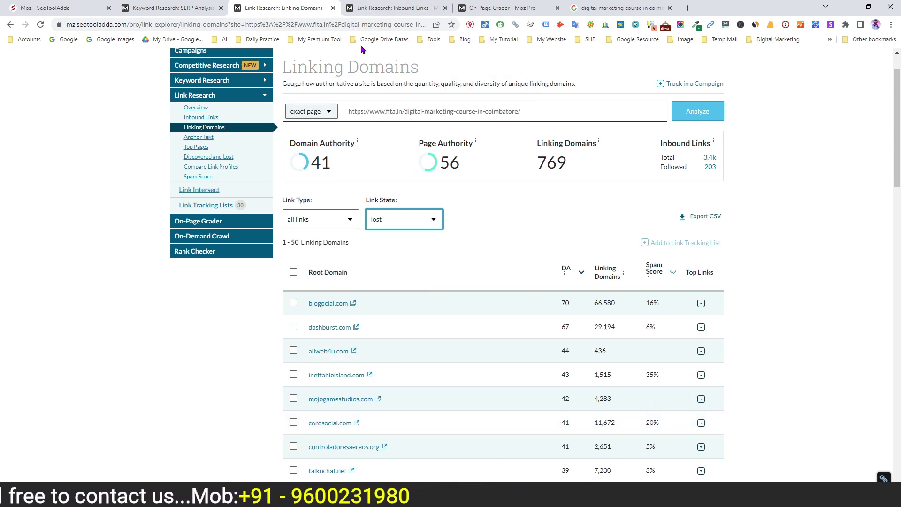
In the FITA root domain's Inbound Links report, limit the results to one link per domain.
{"action": "left_click", "coordinate": [385, 5]}
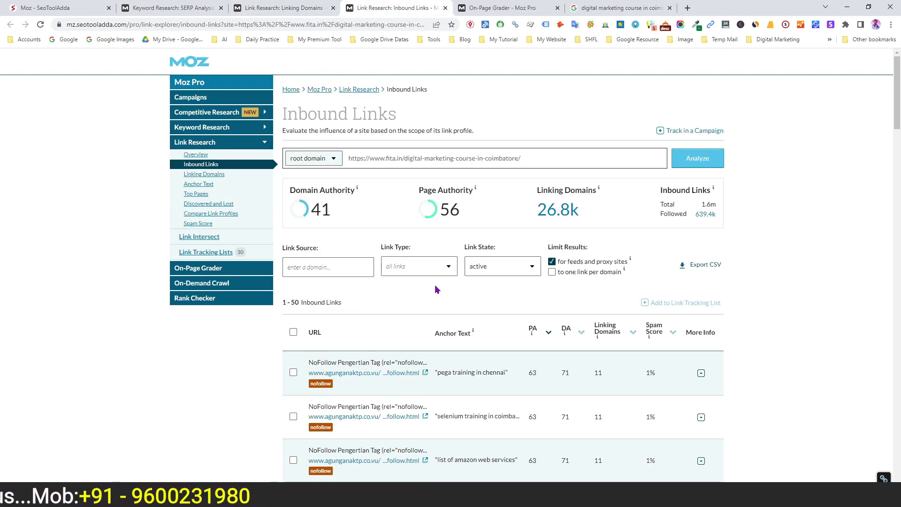
{"action": "scroll", "coordinate": [437, 290], "scroll_direction": "down", "scroll_amount": 2}
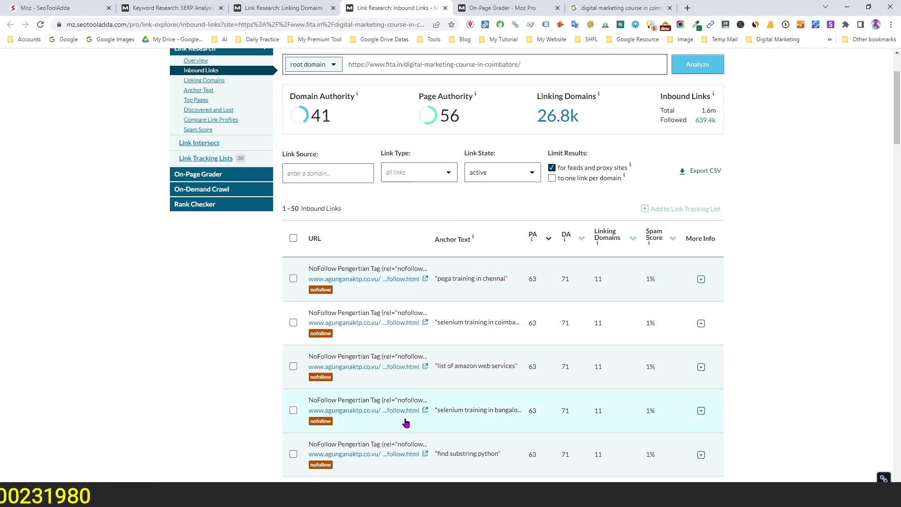
{"action": "mouse_move", "coordinate": [551, 113]}
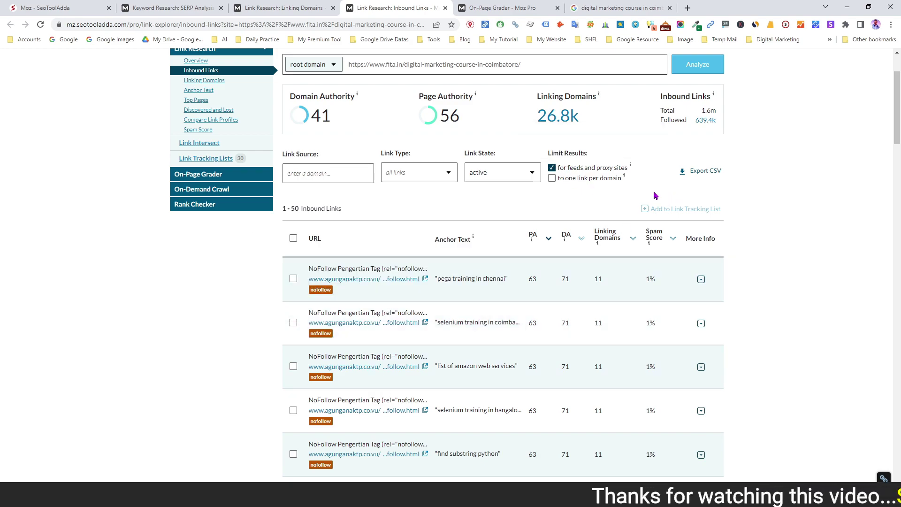
{"action": "left_click", "coordinate": [552, 178]}
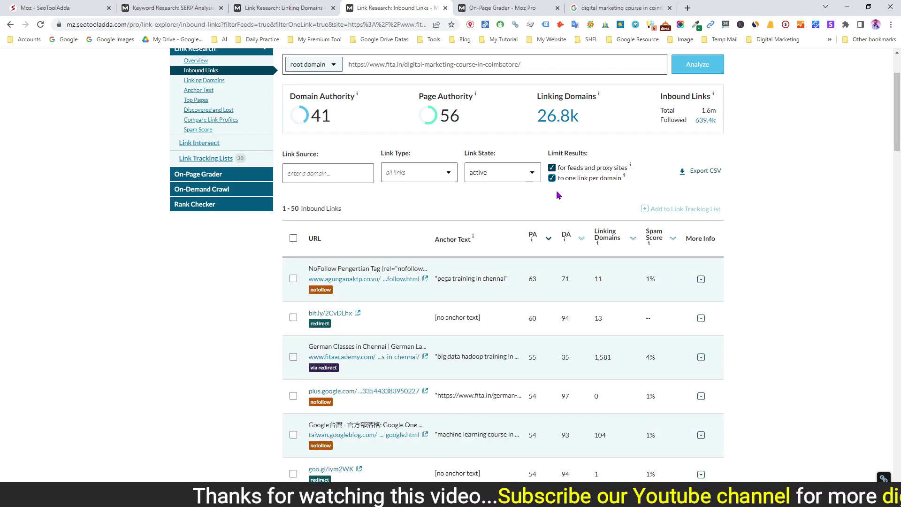
Check the On-Page Grader report for how the target keyword is used in the FITA page's title and meta description.
{"action": "left_click", "coordinate": [495, 8]}
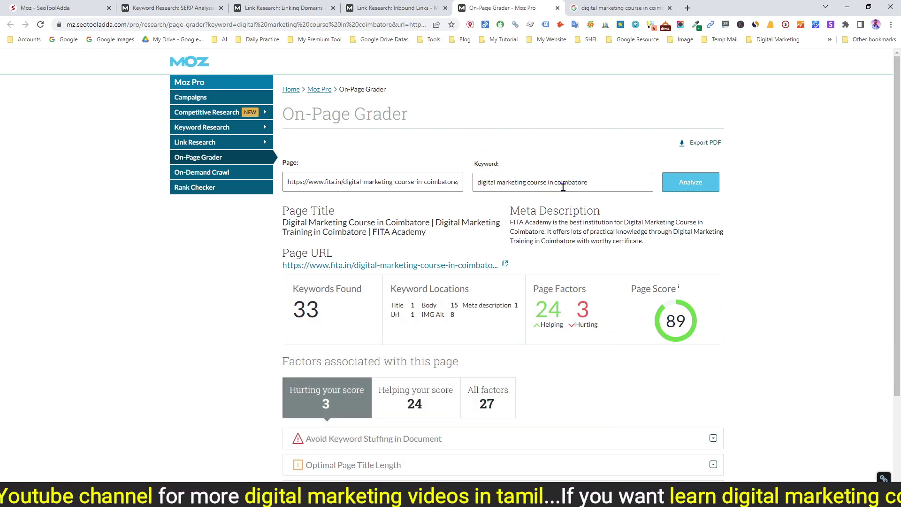
{"action": "left_click_drag", "start_coordinate": [593, 183], "coordinate": [476, 181]}
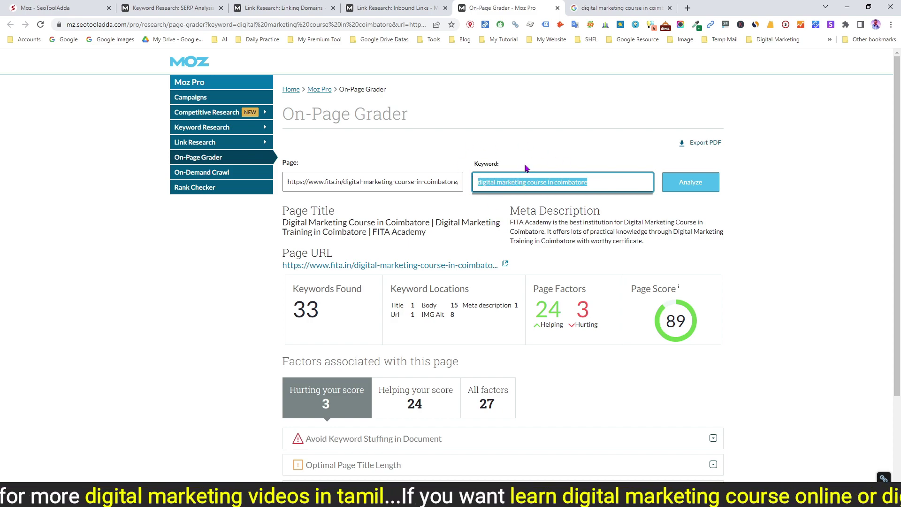
{"action": "left_click_drag", "start_coordinate": [284, 223], "coordinate": [425, 223]}
{"action": "left_click_drag", "start_coordinate": [624, 223], "coordinate": [545, 233]}
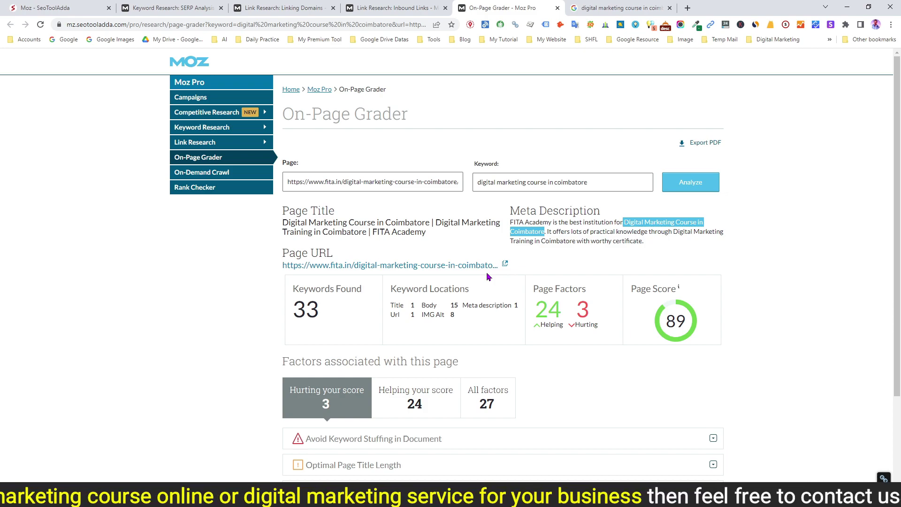
{"action": "left_click_drag", "start_coordinate": [593, 184], "coordinate": [474, 183]}
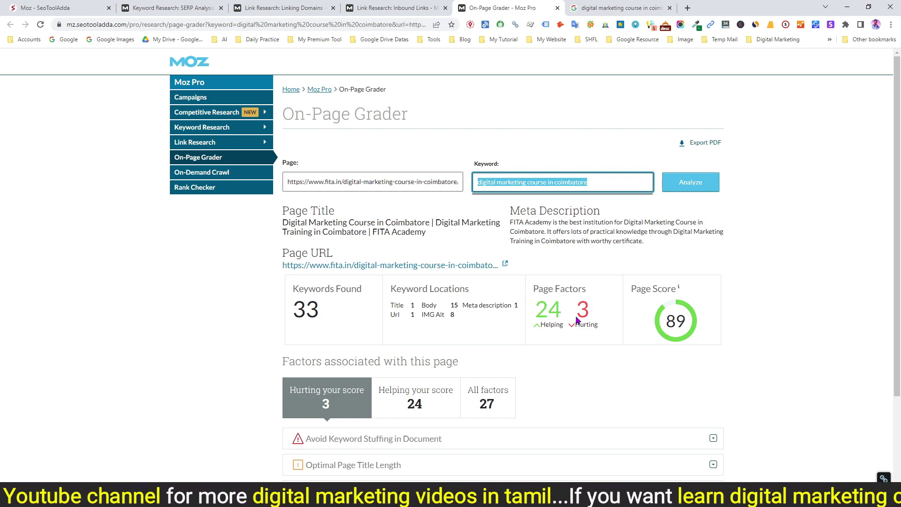
Read why Avoid Keyword Stuffing in Document hurts the score and how to fix it, and collapse that factor.
{"action": "scroll", "coordinate": [357, 337], "scroll_direction": "down", "scroll_amount": 2}
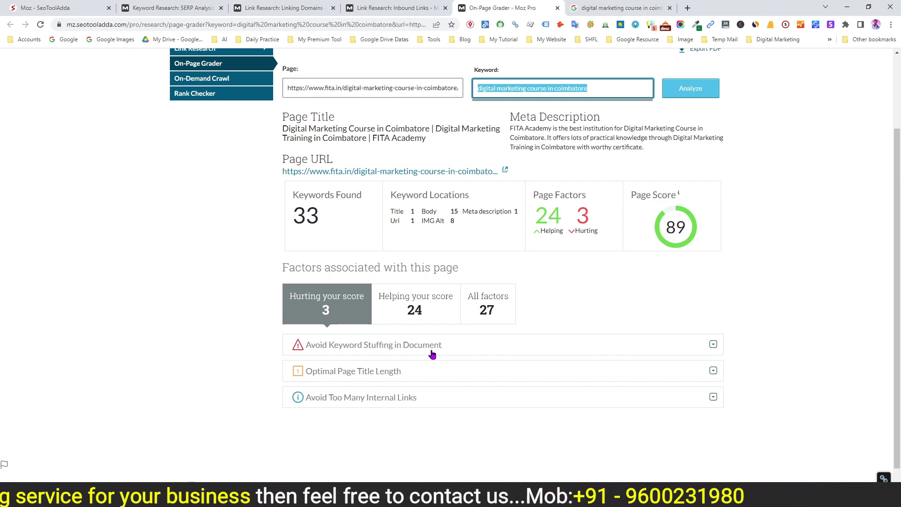
{"action": "left_click", "coordinate": [714, 347]}
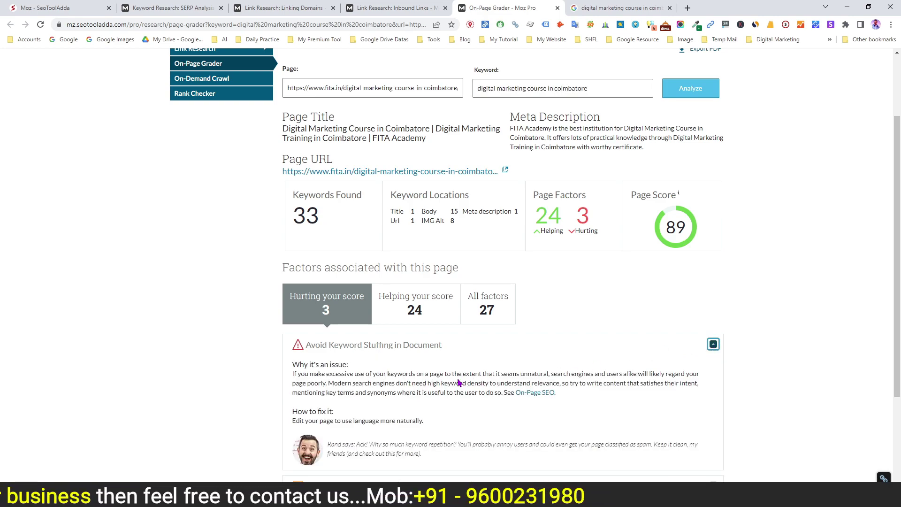
{"action": "scroll", "coordinate": [459, 381], "scroll_direction": "down", "scroll_amount": 2}
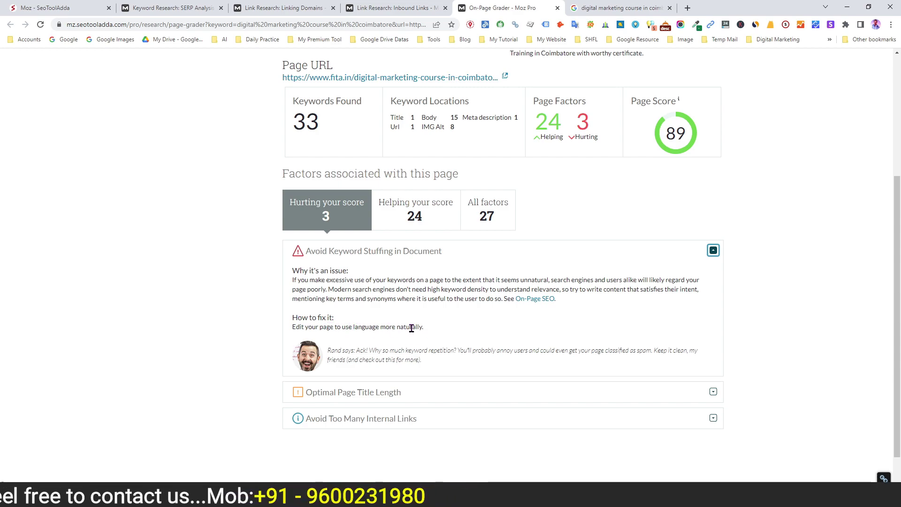
{"action": "left_click_drag", "start_coordinate": [424, 327], "coordinate": [294, 328]}
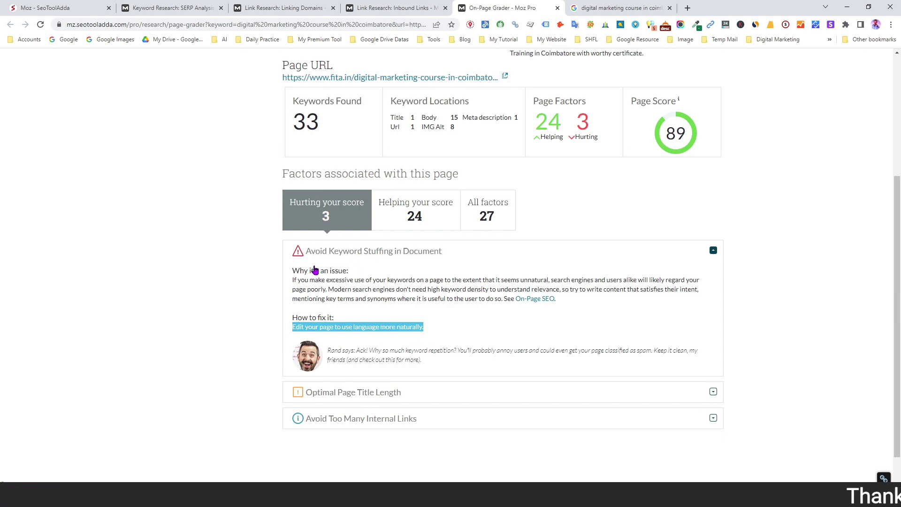
{"action": "left_click", "coordinate": [713, 252]}
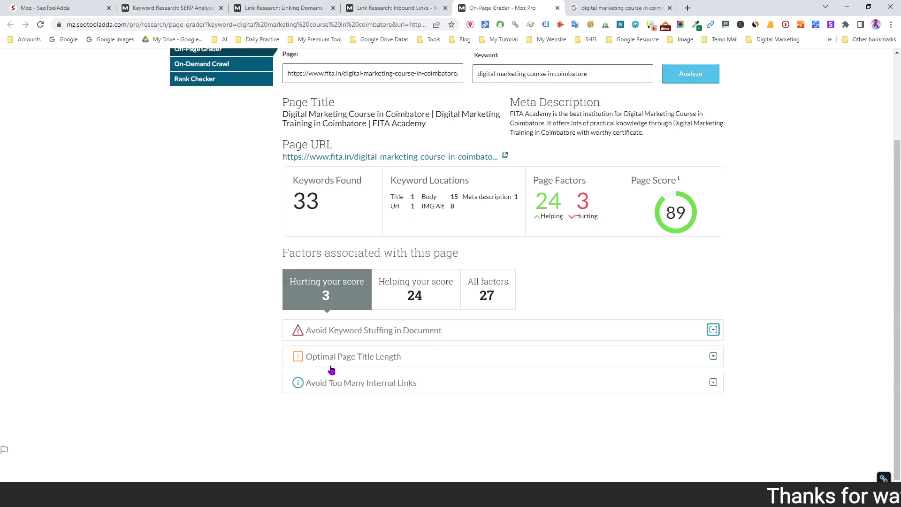
Expand the Optimal Page Title Length factor and read its explanation, fix and recommended title format.
{"action": "left_click", "coordinate": [713, 357]}
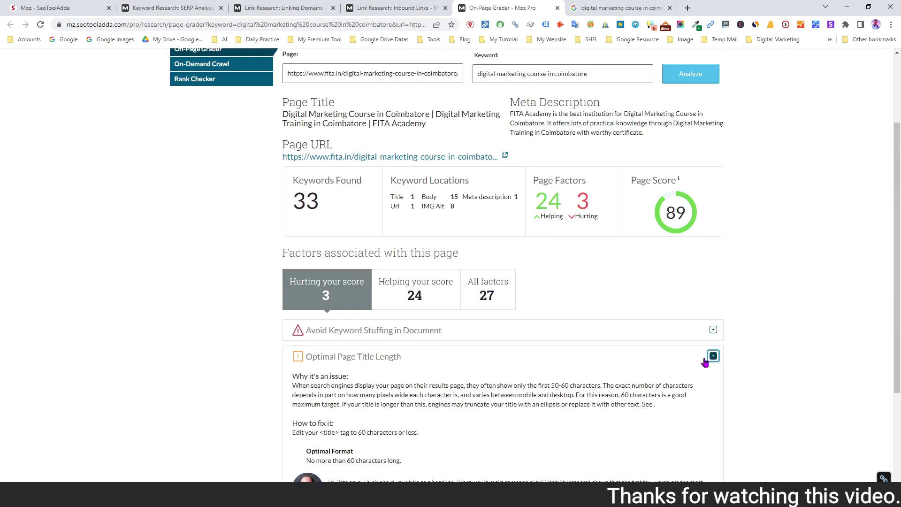
{"action": "scroll", "coordinate": [577, 359], "scroll_direction": "down", "scroll_amount": 3}
{"action": "scroll", "coordinate": [578, 359], "scroll_direction": "down", "scroll_amount": 3}
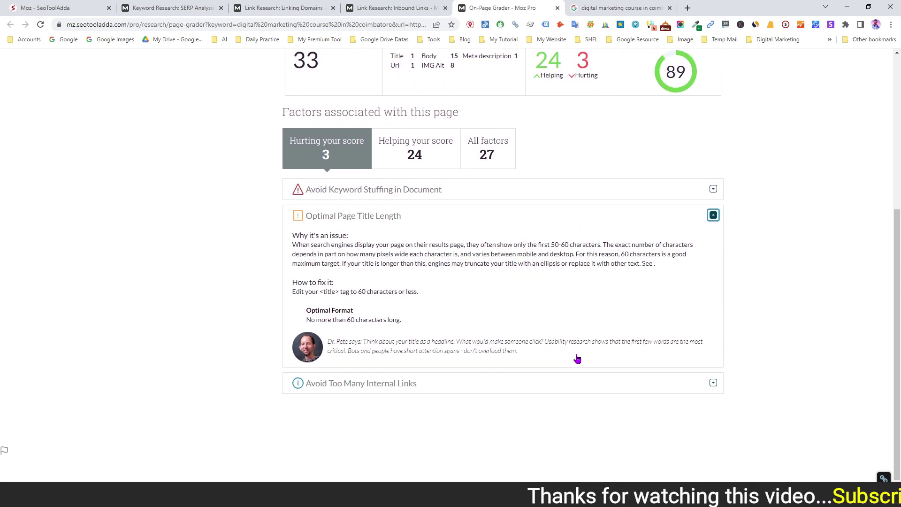
{"action": "left_click_drag", "start_coordinate": [347, 319], "coordinate": [403, 319]}
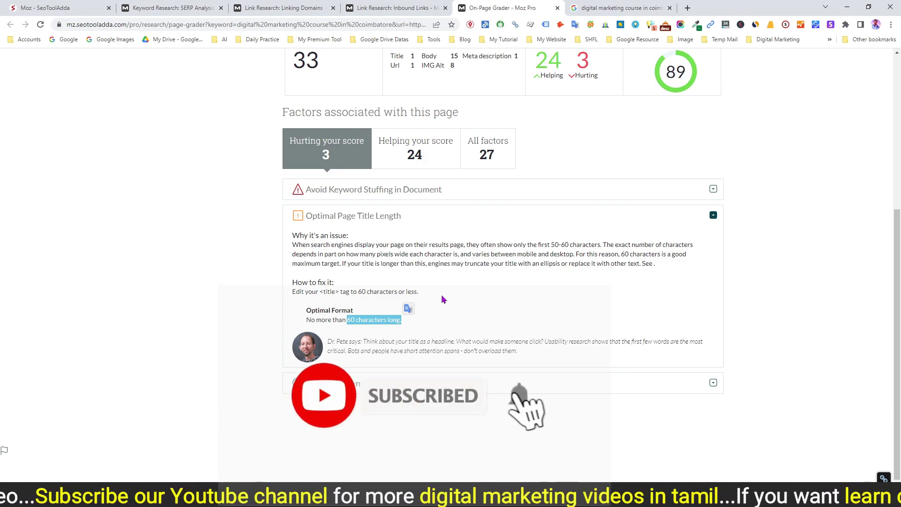
Copy the FITA page's full page title from the On-Page Grader report.
{"action": "scroll", "coordinate": [442, 297], "scroll_direction": "up", "scroll_amount": 5}
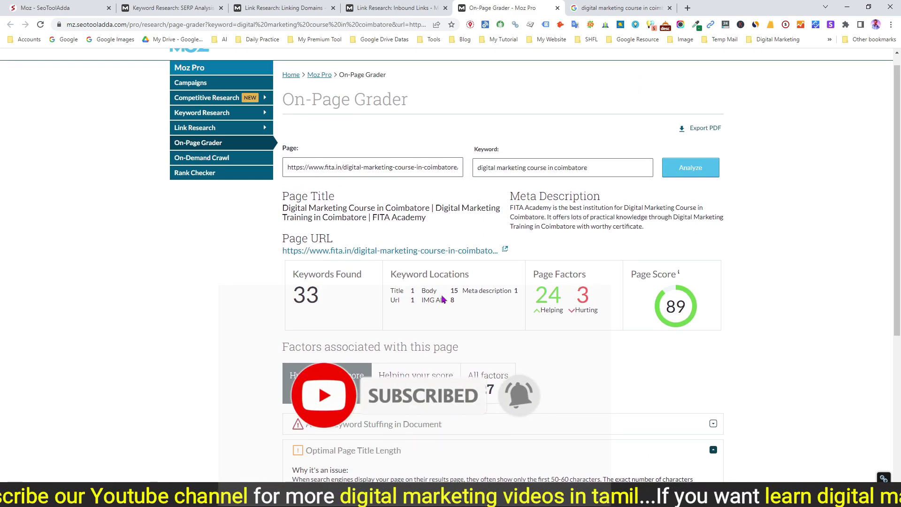
{"action": "left_click_drag", "start_coordinate": [284, 208], "coordinate": [432, 224]}
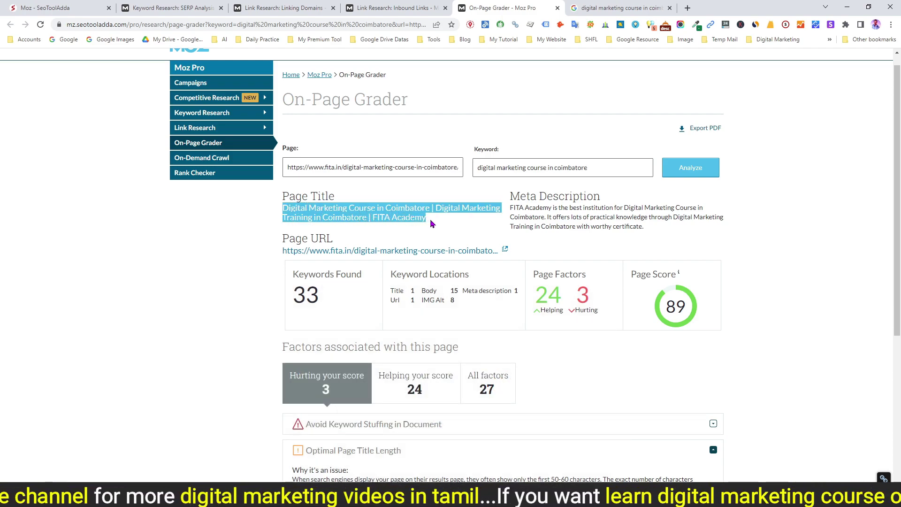
{"action": "right_click", "coordinate": [378, 216]}
{"action": "left_click", "coordinate": [396, 225]}
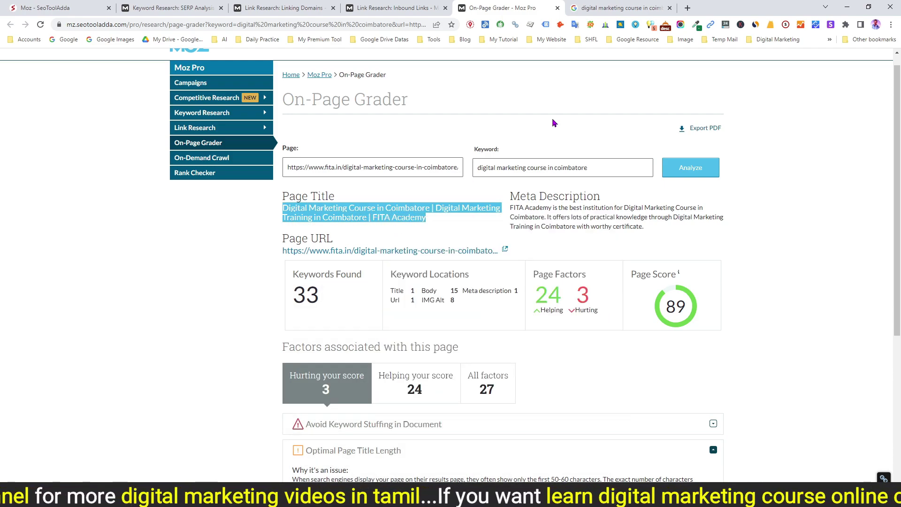
Search Google for "character count online" in a new browser tab.
{"action": "left_click", "coordinate": [688, 8]}
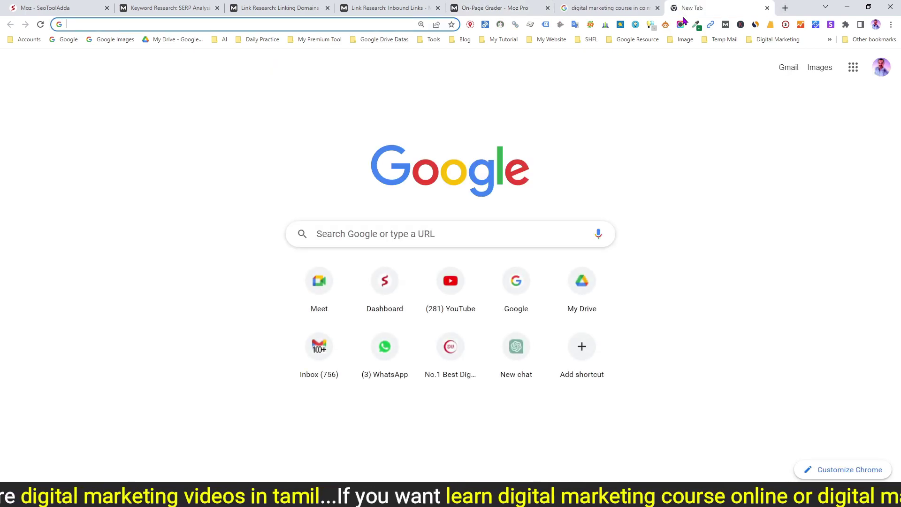
{"action": "type", "text": "cha"}
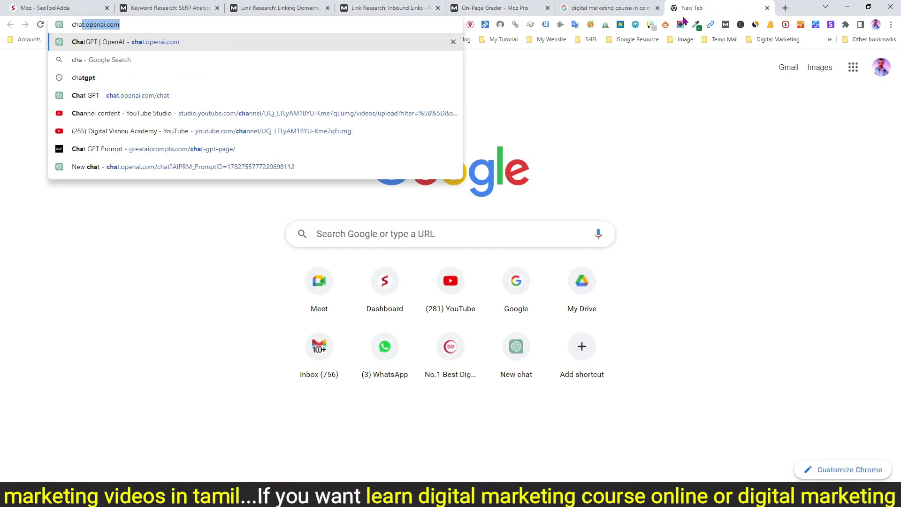
{"action": "type", "text": "ra"}
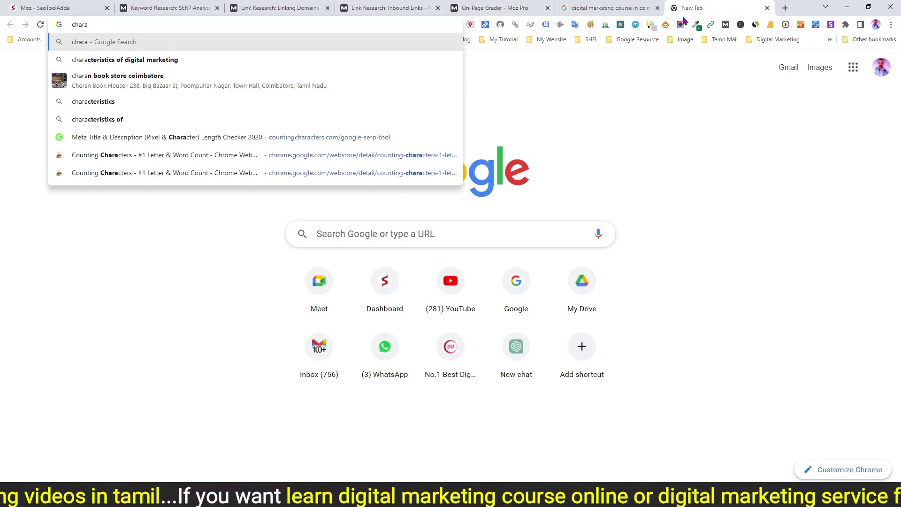
{"action": "type", "text": "cter count"}
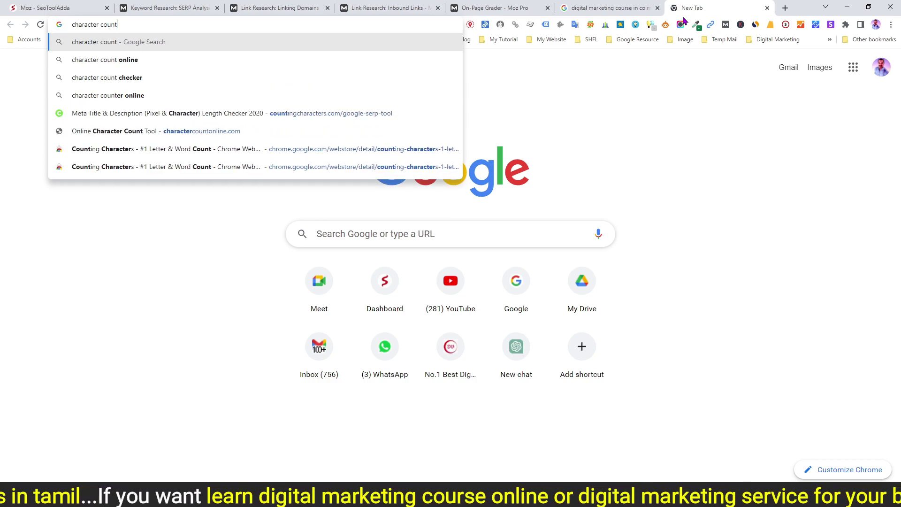
{"action": "left_click", "coordinate": [91, 60]}
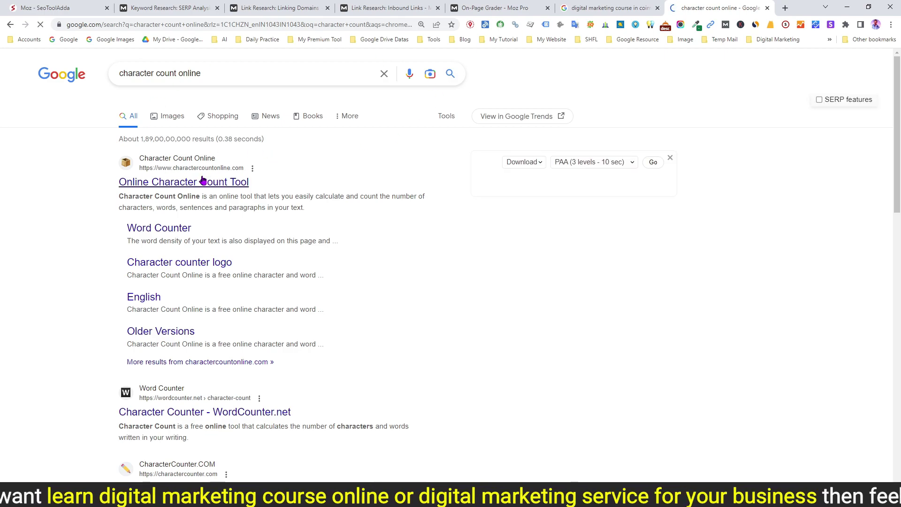
Open the Online Character Count Tool and count the characters of "Digital Marketing Course in Coimbatore | Digital Marketing Training in Coimbatore | FITA Academy".
{"action": "left_click", "coordinate": [201, 184]}
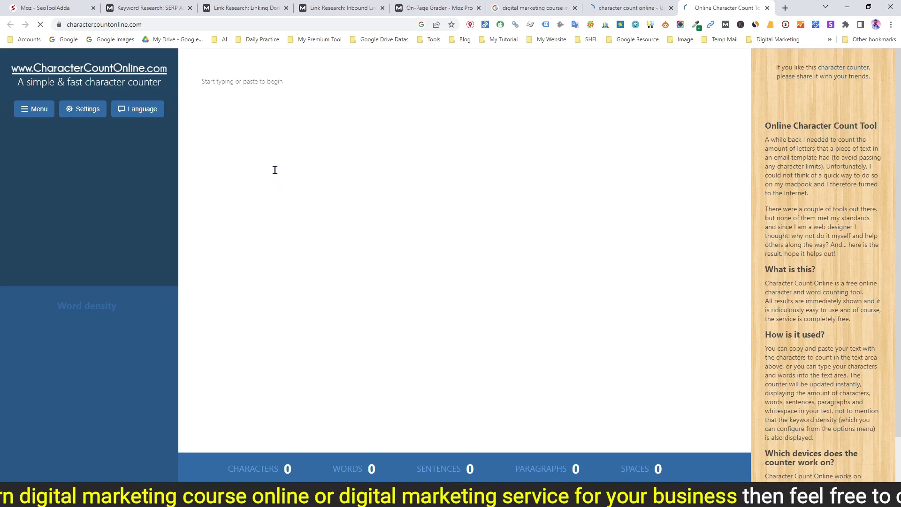
{"action": "type", "text": "Digital Marketing Course in Coimbatore | Digital Marketing Training in Coimbatore | FITA Academy"}
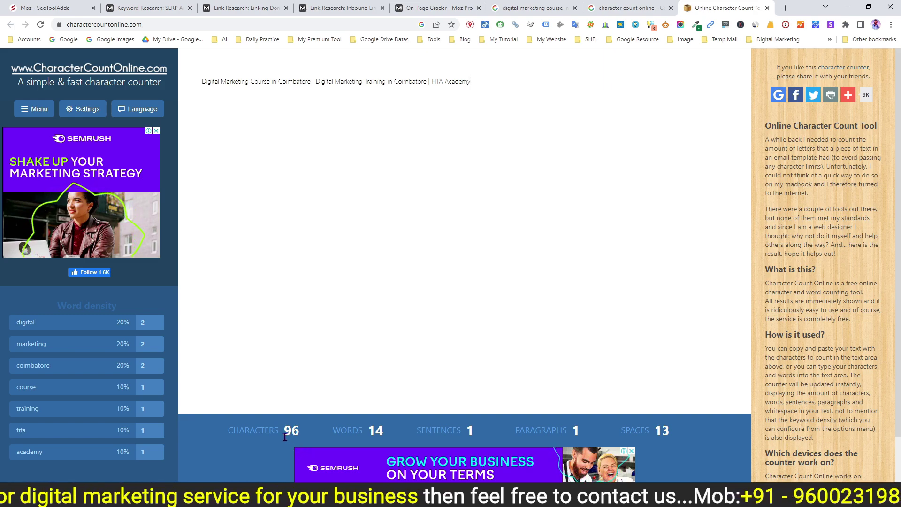
Return to the On-Page Grader report and collapse the Optimal Page Title Length factor.
{"action": "left_click", "coordinate": [425, 8]}
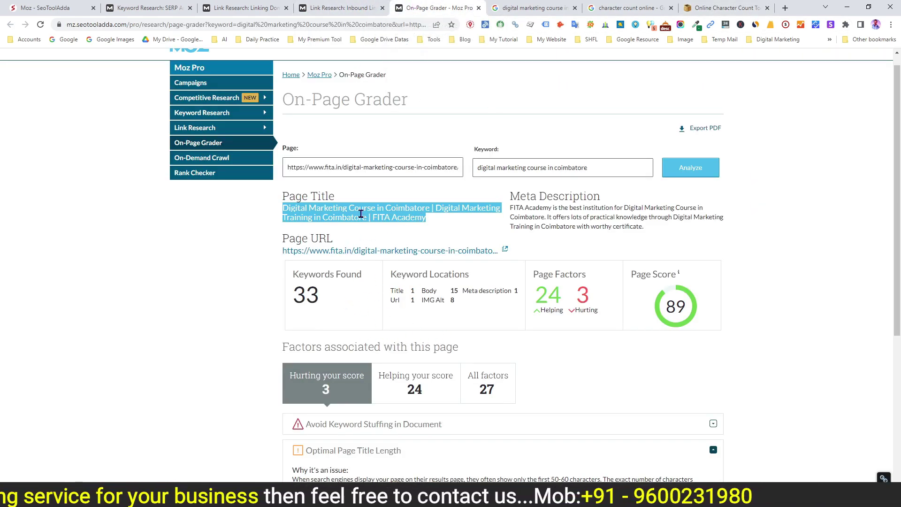
{"action": "scroll", "coordinate": [407, 278], "scroll_direction": "down", "scroll_amount": 4}
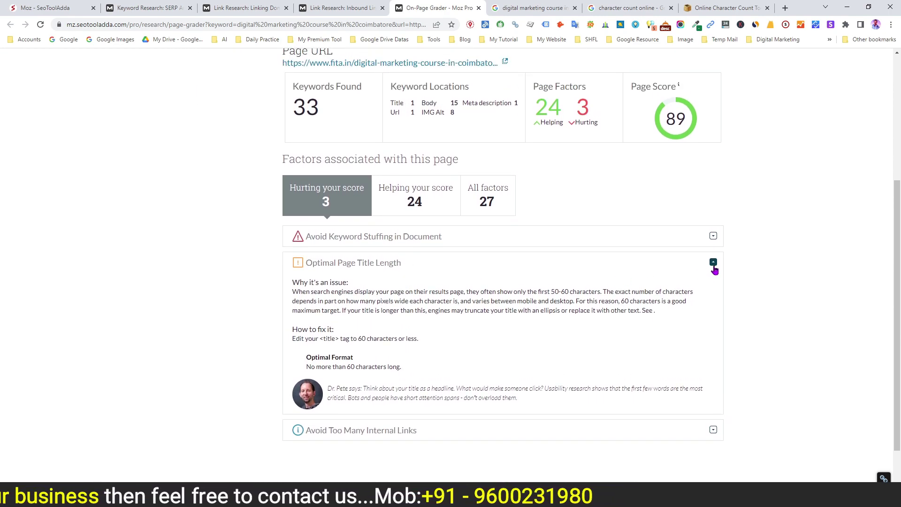
{"action": "left_click", "coordinate": [715, 266]}
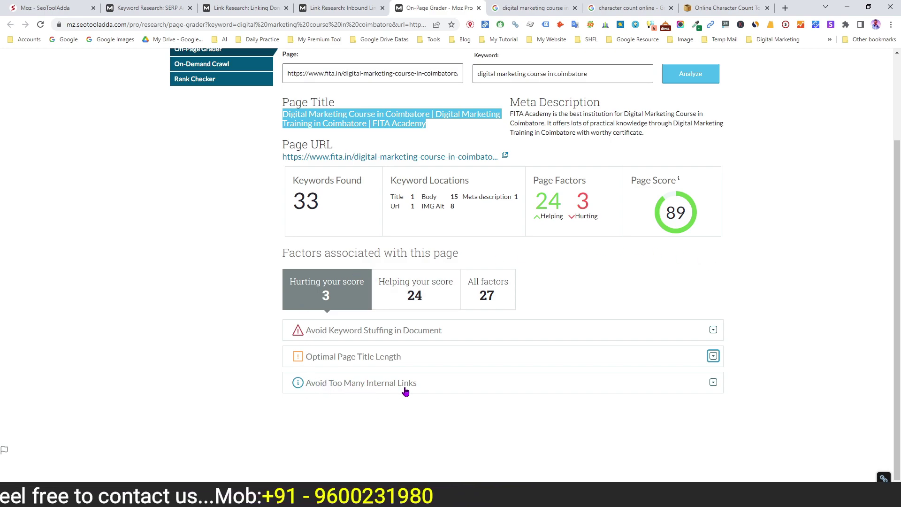
Expand the Avoid Too Many Internal Links factor, highlight its advice on scaling down internal links, and collapse it again.
{"action": "left_click", "coordinate": [713, 383]}
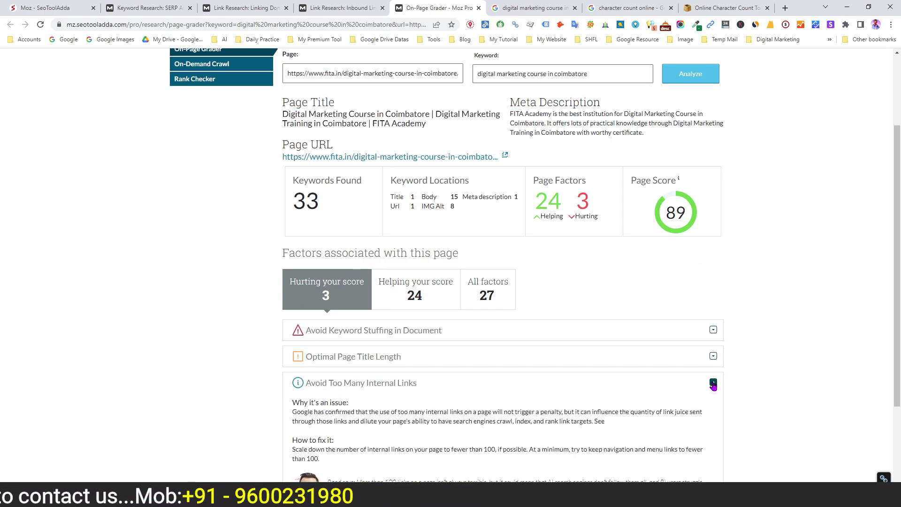
{"action": "scroll", "coordinate": [626, 360], "scroll_direction": "down", "scroll_amount": 2}
{"action": "scroll", "coordinate": [626, 360], "scroll_direction": "down", "scroll_amount": 1}
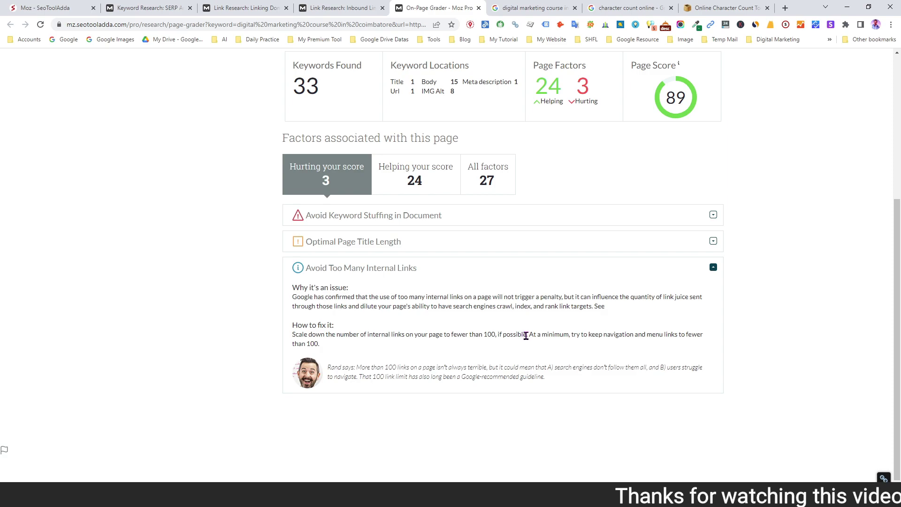
{"action": "left_click_drag", "start_coordinate": [527, 335], "coordinate": [293, 336]}
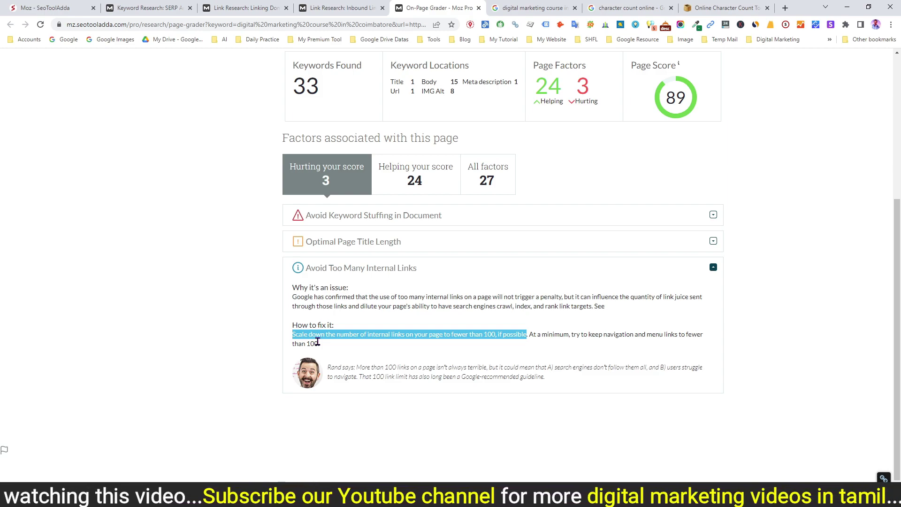
{"action": "left_click", "coordinate": [713, 268]}
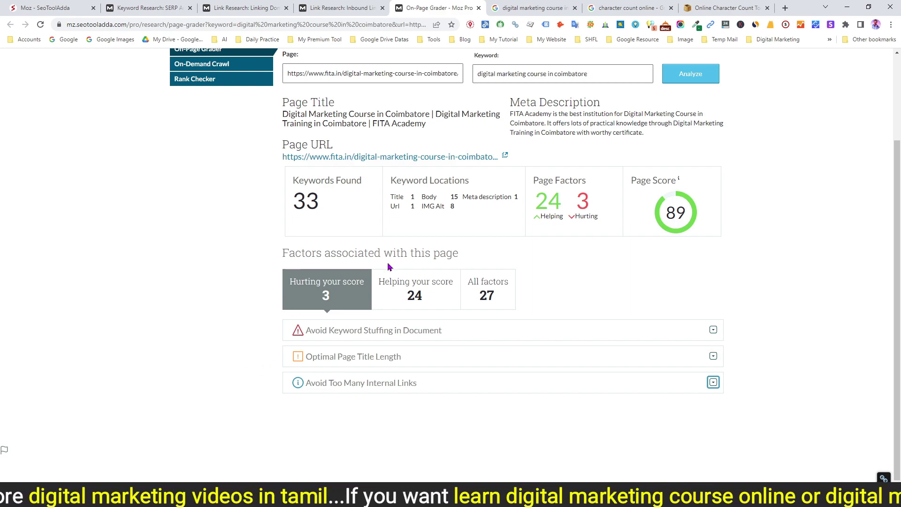
Show the factors helping the score and read the Accessible to Search Engines explanation and optimal format, collapsing it when done.
{"action": "left_click", "coordinate": [417, 286]}
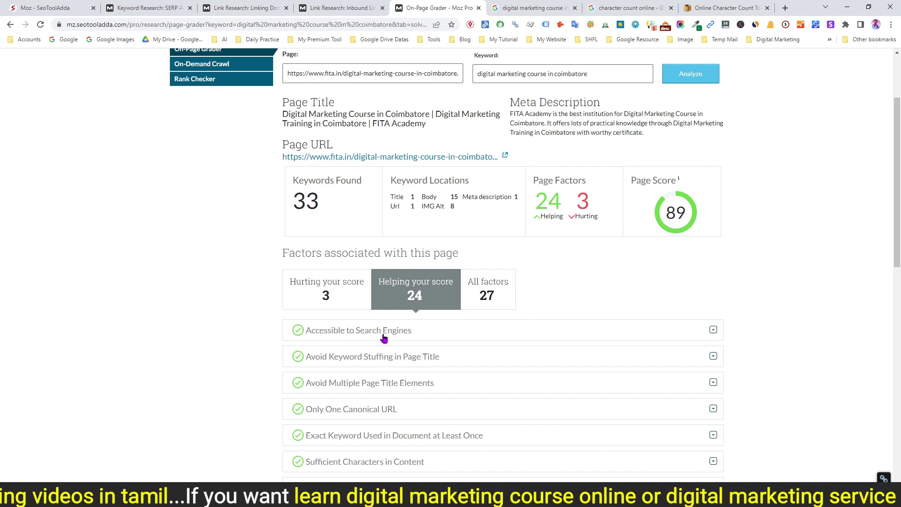
{"action": "left_click", "coordinate": [714, 331]}
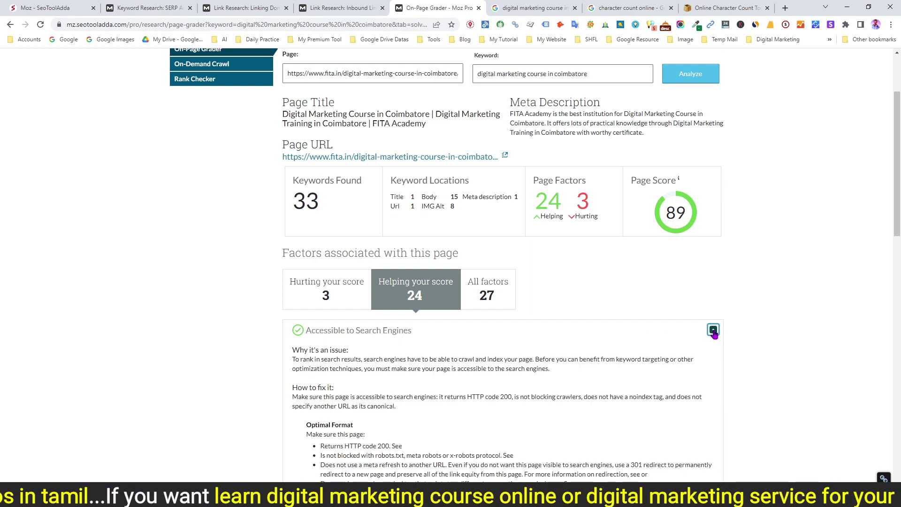
{"action": "scroll", "coordinate": [519, 363], "scroll_direction": "down", "scroll_amount": 1}
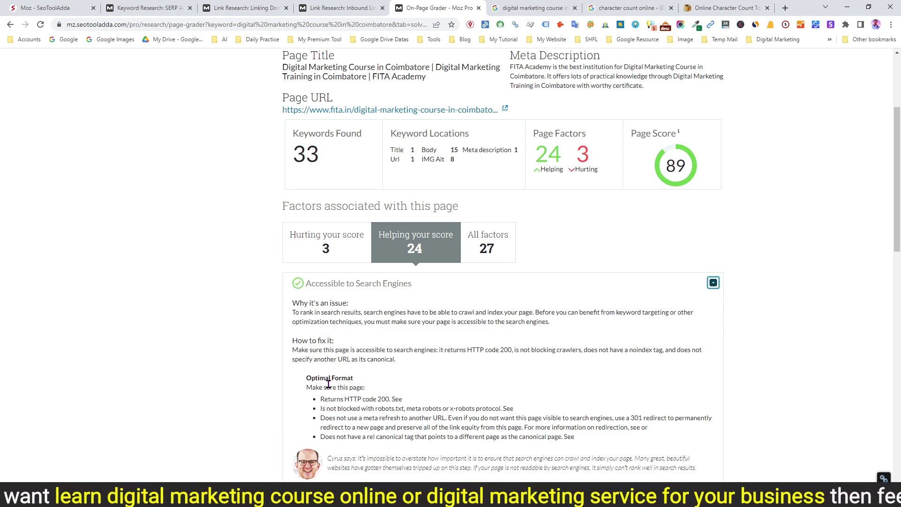
{"action": "left_click_drag", "start_coordinate": [382, 398], "coordinate": [395, 398]}
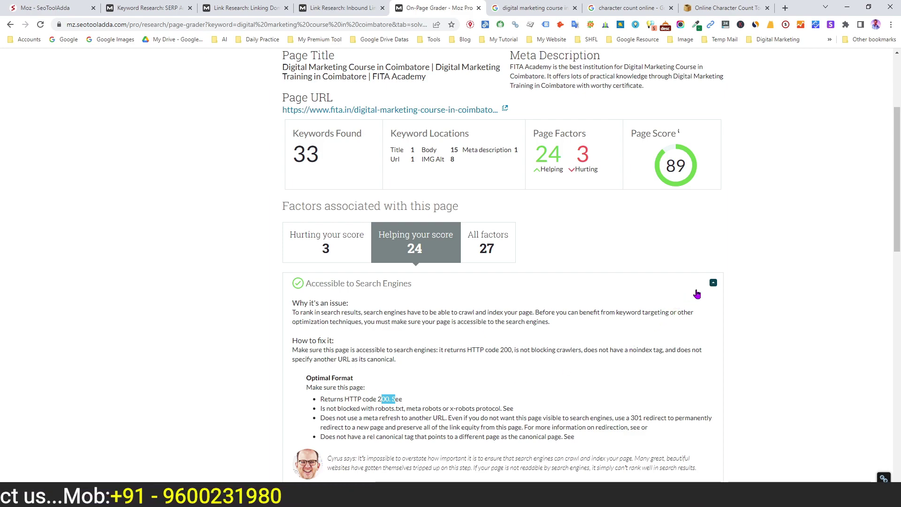
{"action": "left_click", "coordinate": [713, 283]}
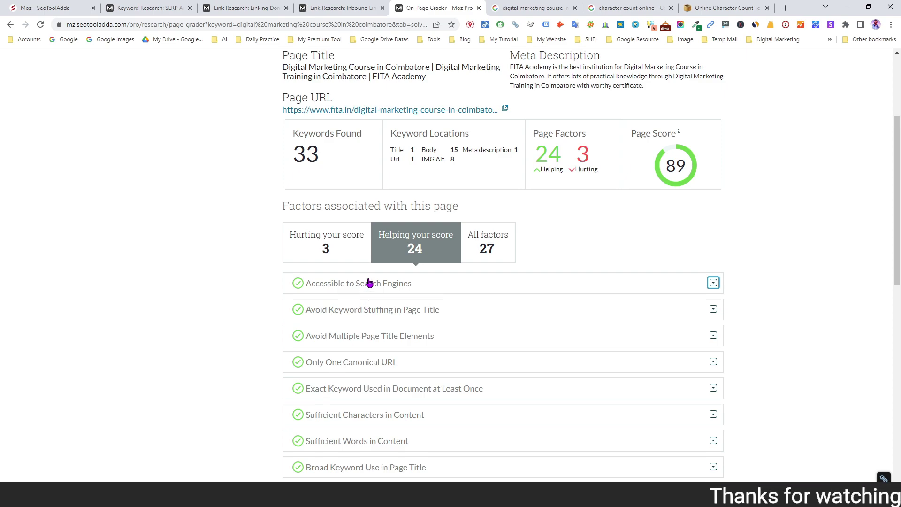
Look through the list of factors helping the FITA page's score and return to the page summary.
{"action": "scroll", "coordinate": [369, 341], "scroll_direction": "down", "scroll_amount": 6}
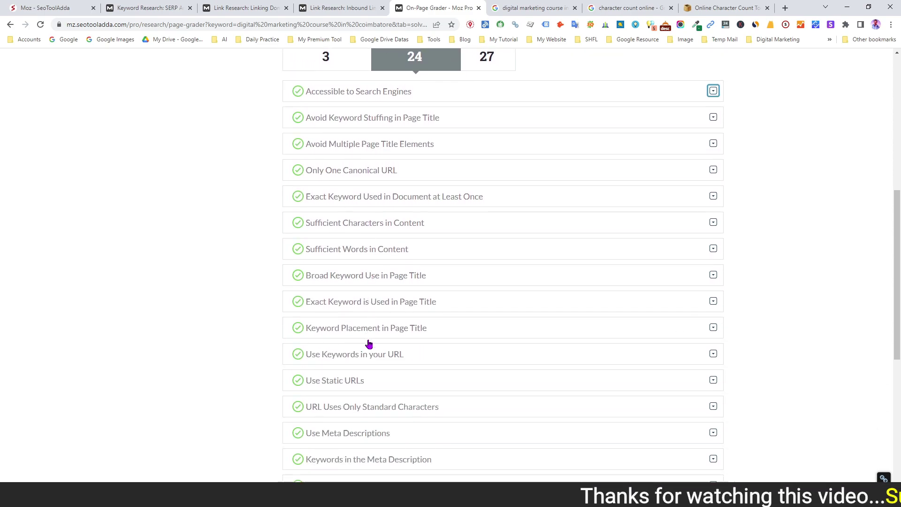
{"action": "scroll", "coordinate": [369, 345], "scroll_direction": "up", "scroll_amount": 5}
{"action": "scroll", "coordinate": [368, 346], "scroll_direction": "up", "scroll_amount": 2}
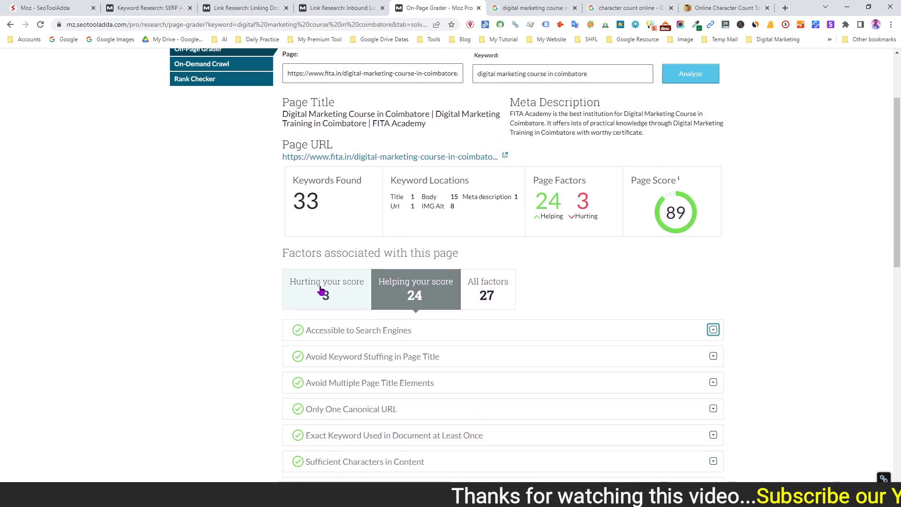